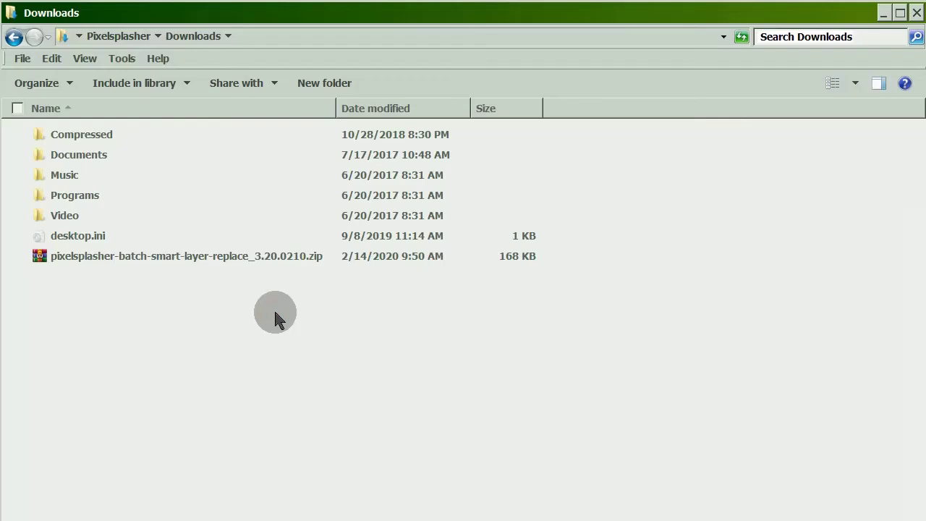
Select the downloaded Pixelsplasher zip in Downloads and reveal the folder's full text path
left_click(262, 259)
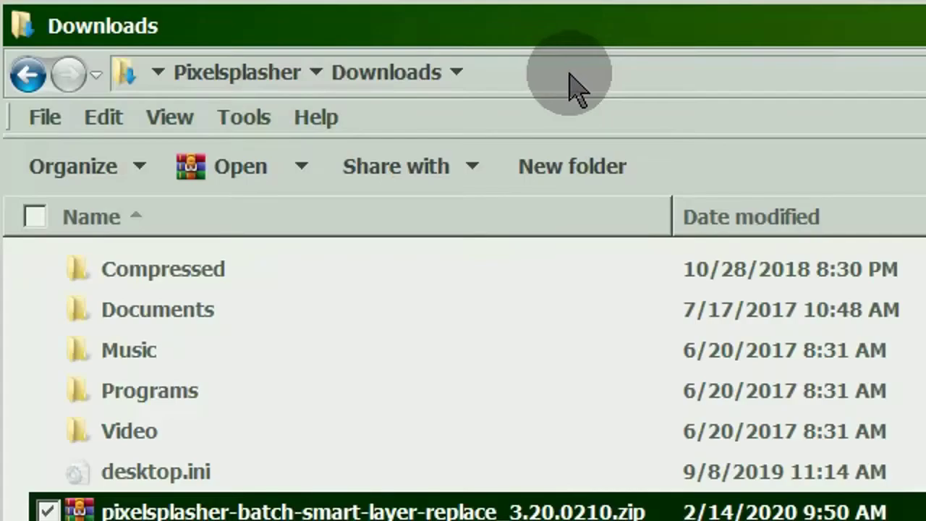
left_click(285, 38)
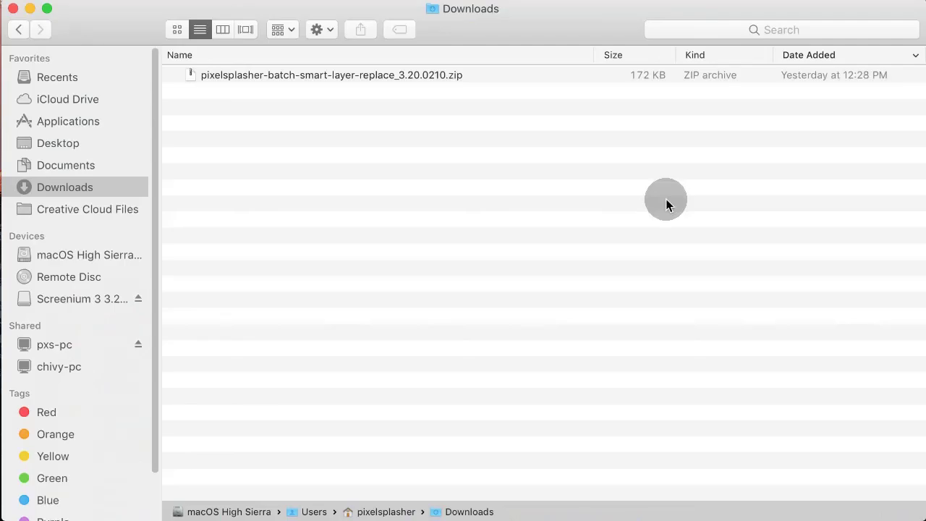
Select the pixelsplasher-batch-smart-layer-replace zip in Finder's Downloads folder
left_click(439, 82)
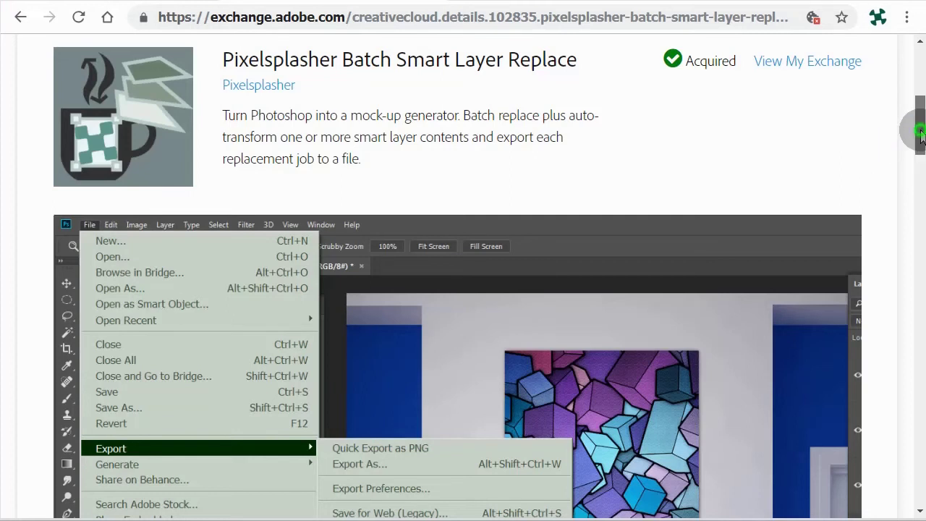
Open Adobe Exchange's 'Download/Install another way' page and attempt the Pixelsplasher .zxp download
left_click_drag(921, 135, 921, 108)
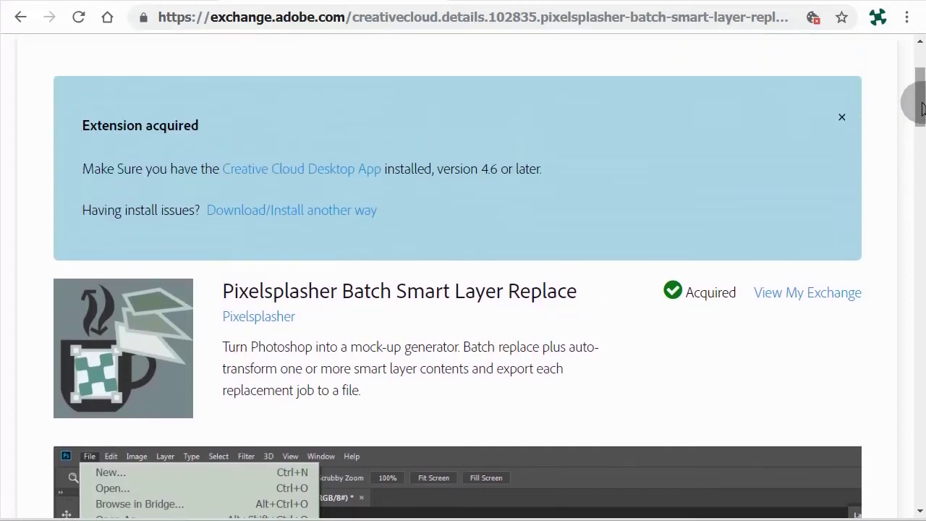
left_click(340, 219)
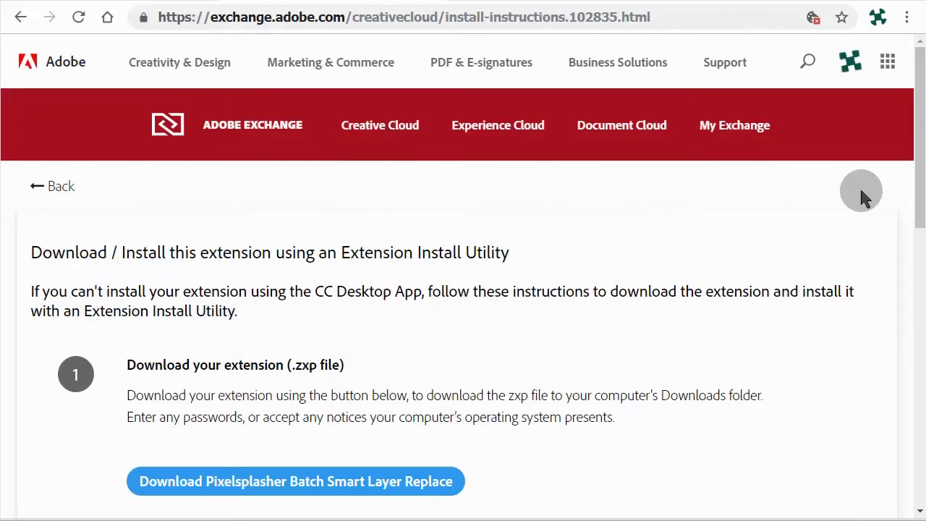
left_click_drag(923, 173, 923, 246)
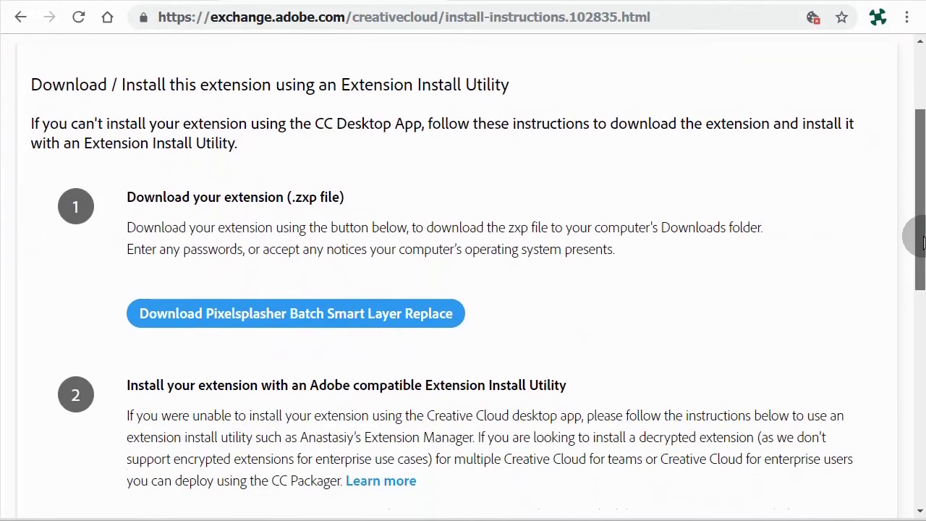
left_click(383, 313)
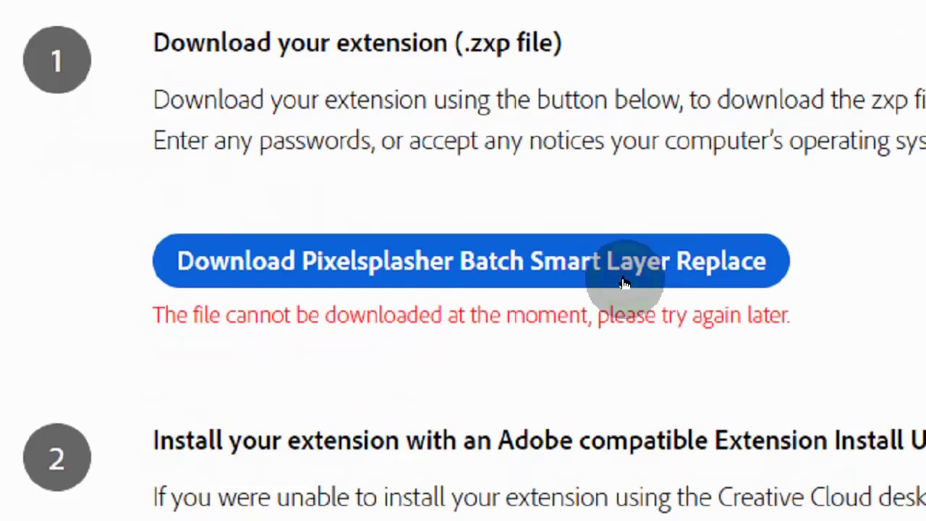
Save the Pixelsplasher .zxp and install it by dropping it onto ZXPInstaller
left_click(625, 284)
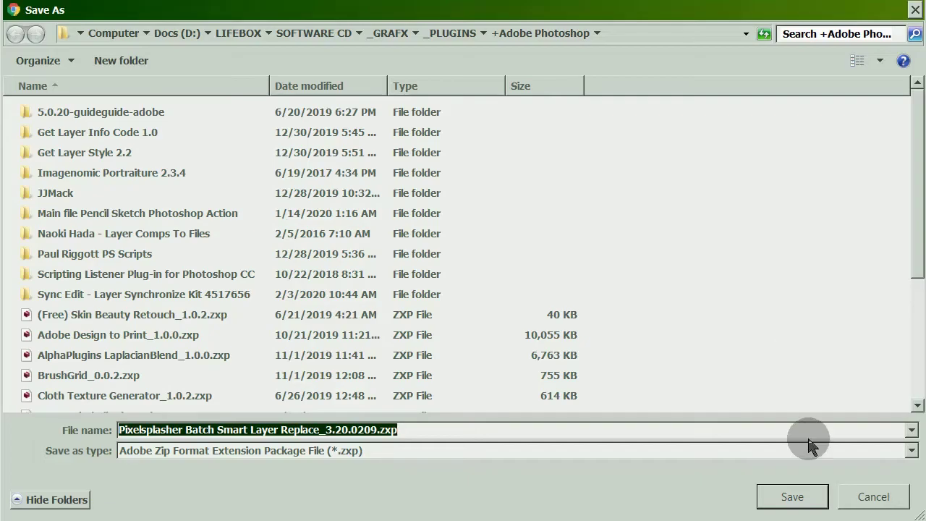
left_click(820, 506)
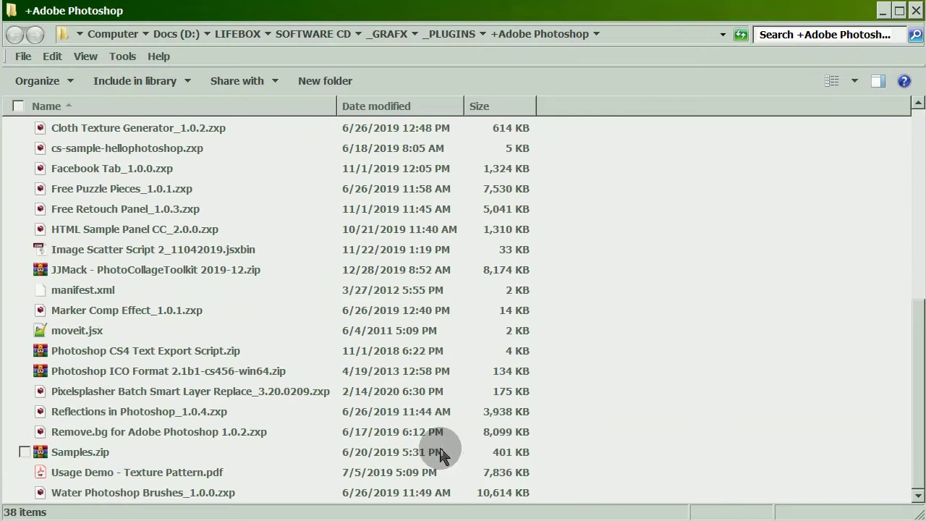
left_click(297, 394)
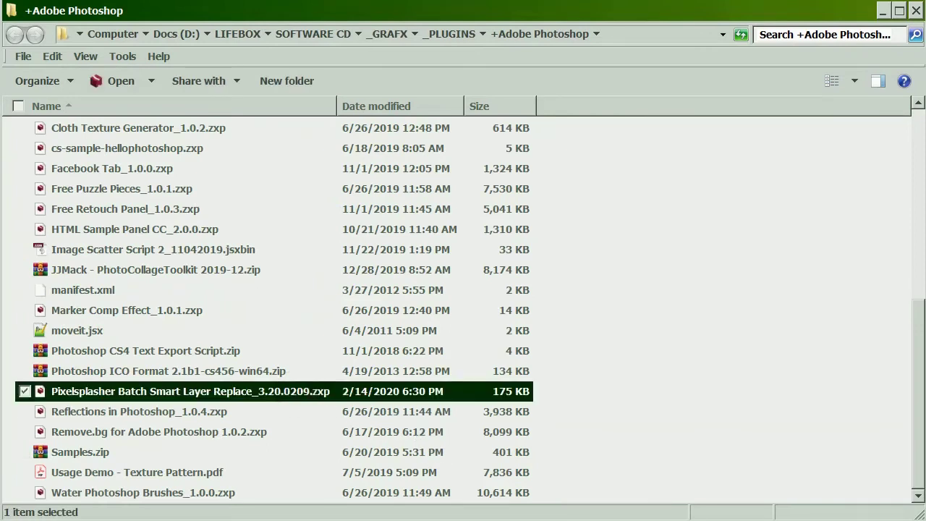
key("Return")
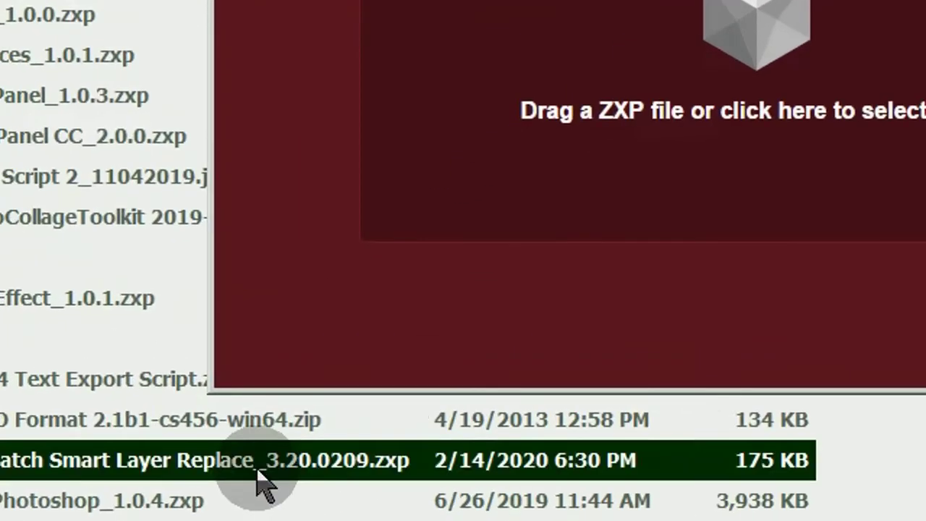
mouse_move(254, 464)
left_mouse_down()
mouse_move(756, 70)
mouse_move(735, 75)
left_mouse_up()
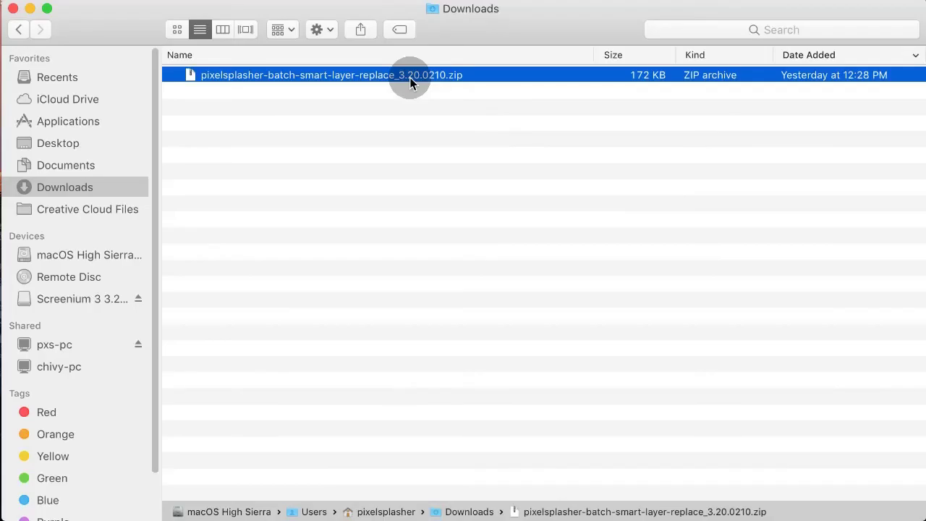
Unpack the Pixelsplasher zip, move it to Trash, and load the zip in WinRAR
right_click(409, 81)
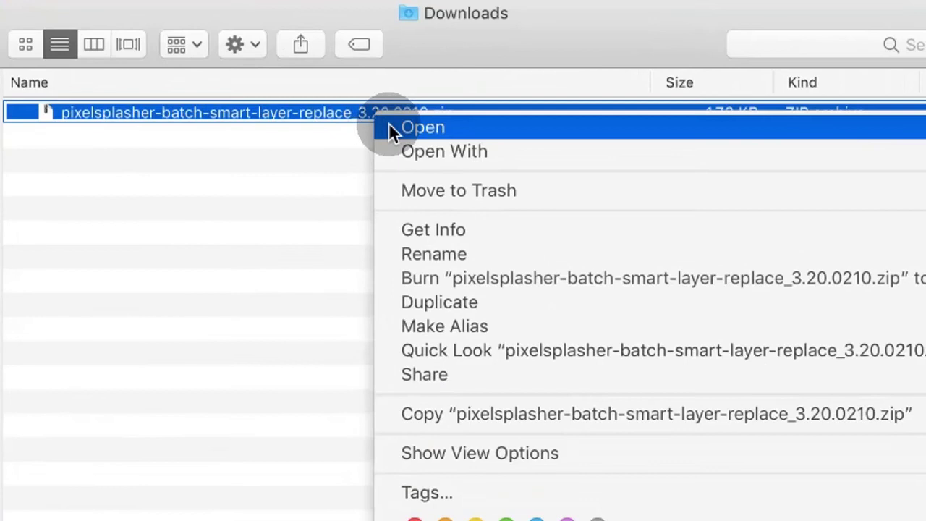
left_click(389, 122)
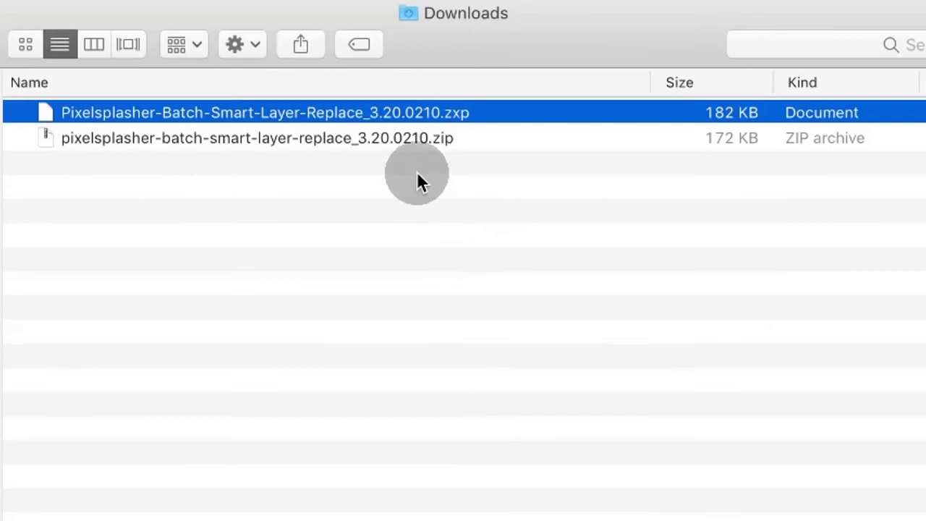
left_click(411, 138)
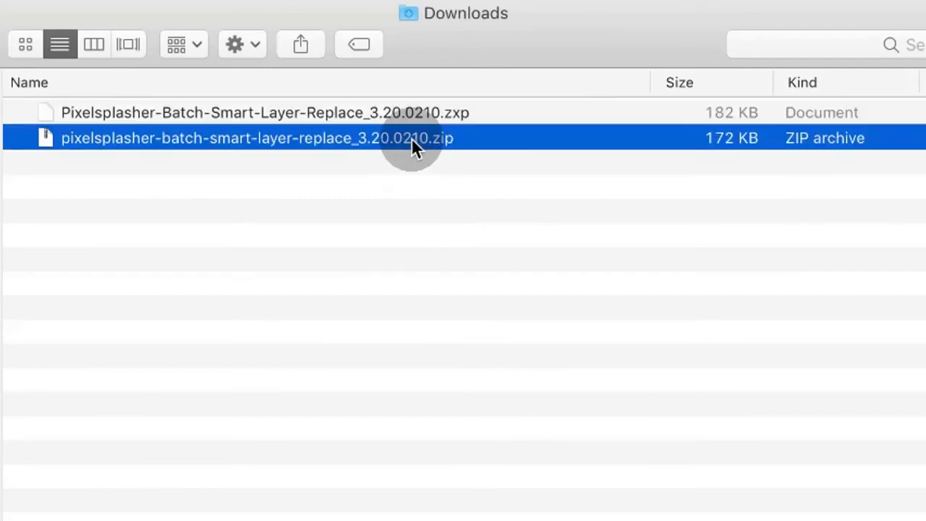
right_click(411, 139)
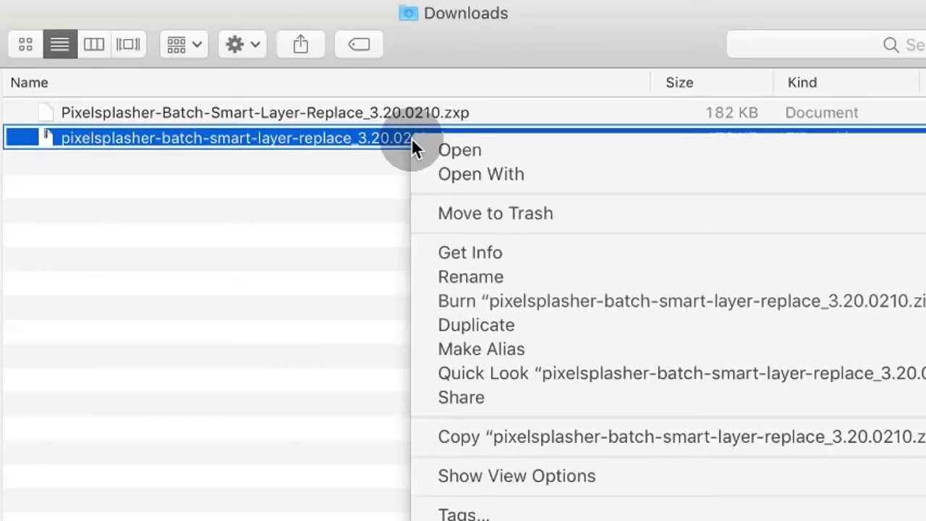
left_click(452, 210)
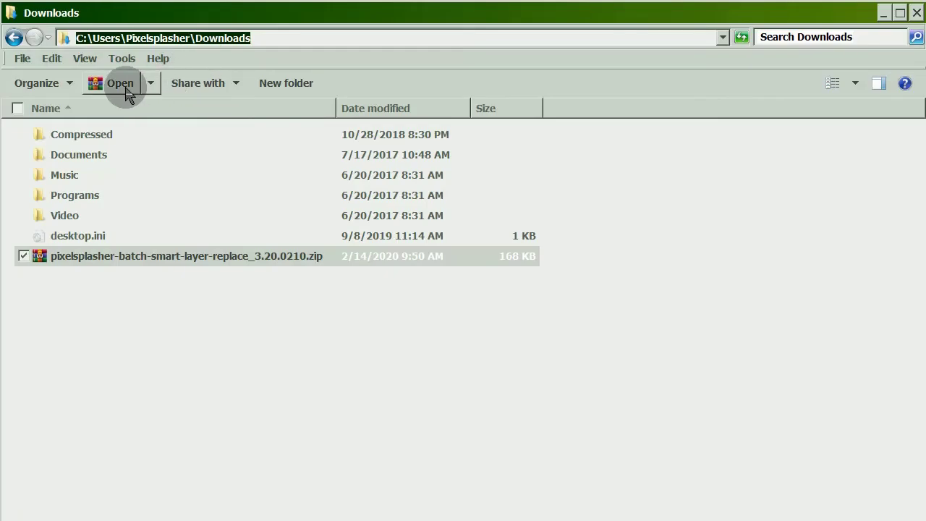
left_click(123, 85)
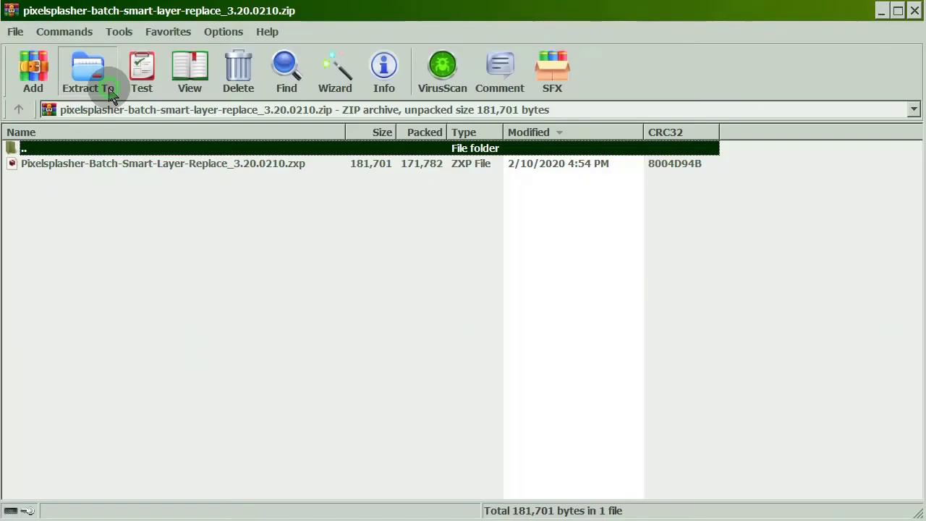
Extract the zip's .zxp into the Downloads folder using WinRAR's Extract To dialog
left_click(225, 191)
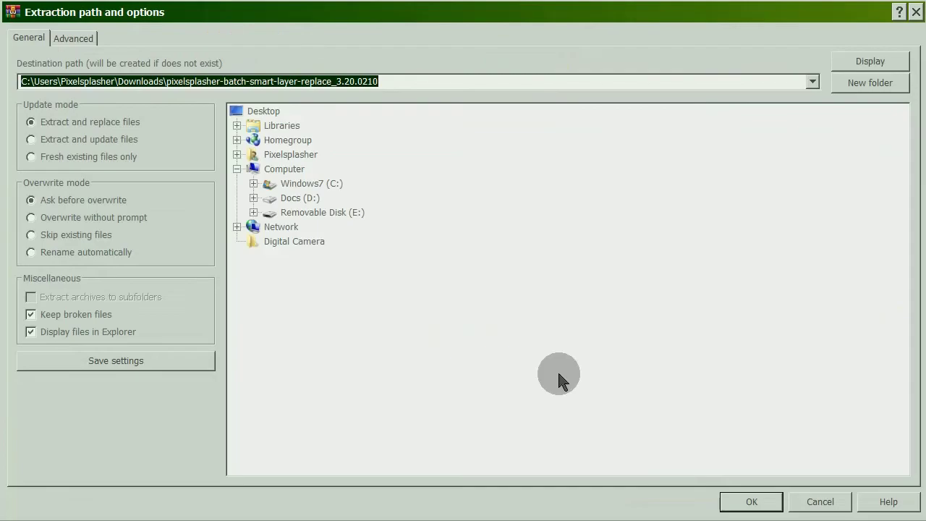
left_click(860, 62)
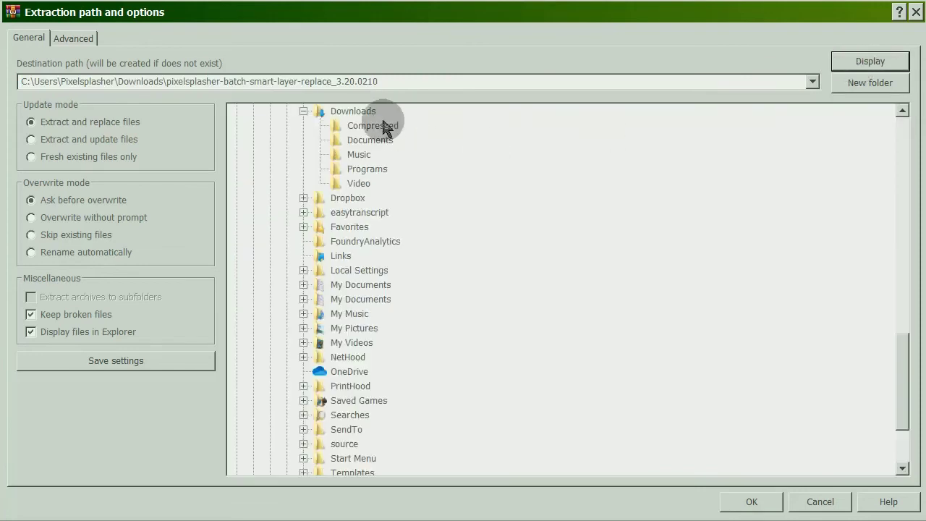
left_click(373, 114)
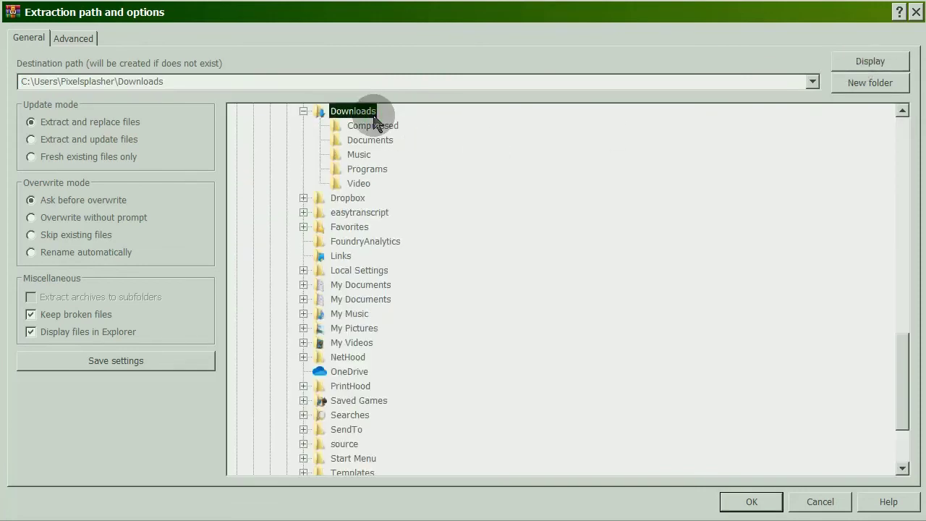
left_click(766, 504)
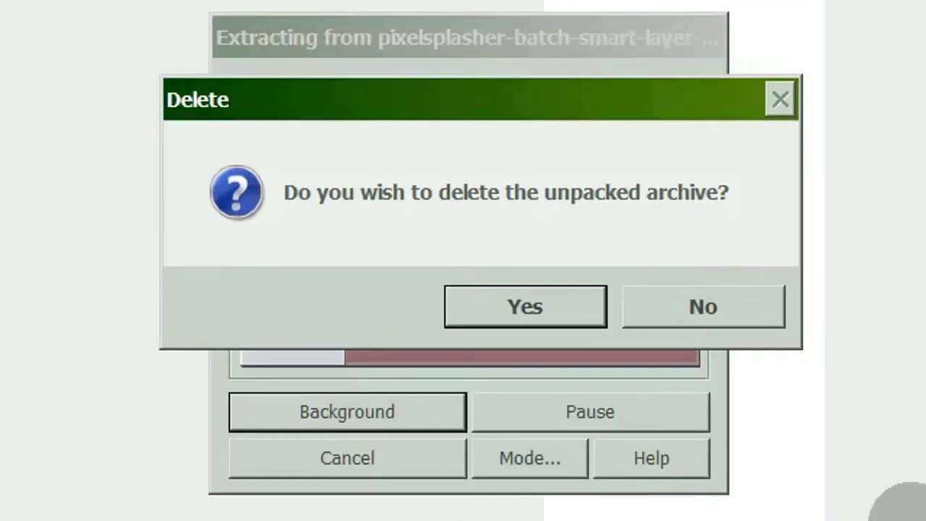
Delete the unpacked zip and install the extracted .zxp by dropping it onto ZXPInstaller
left_click(584, 319)
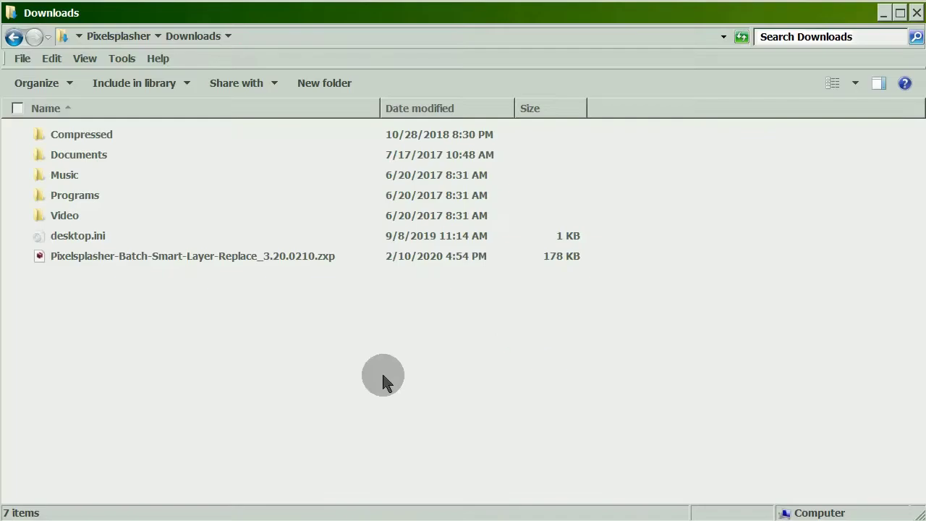
left_click(292, 259)
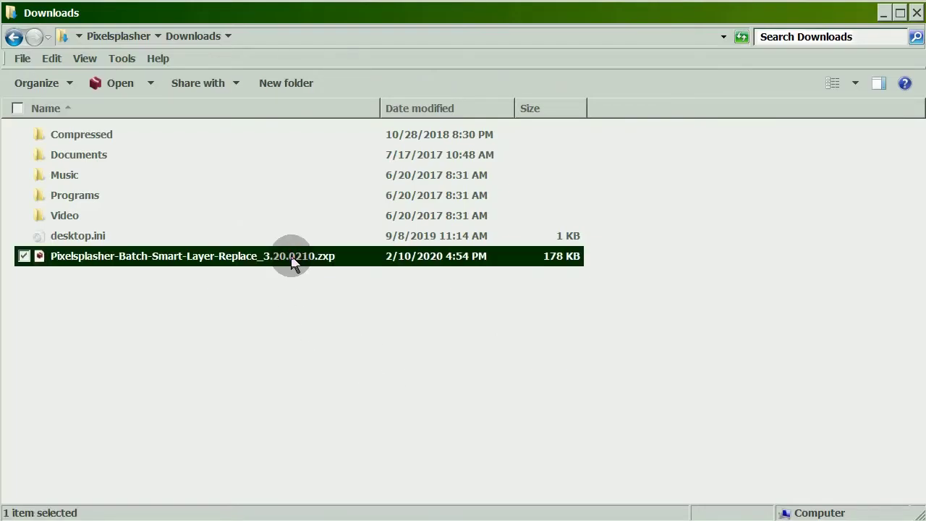
key("ctrl+shift+1")
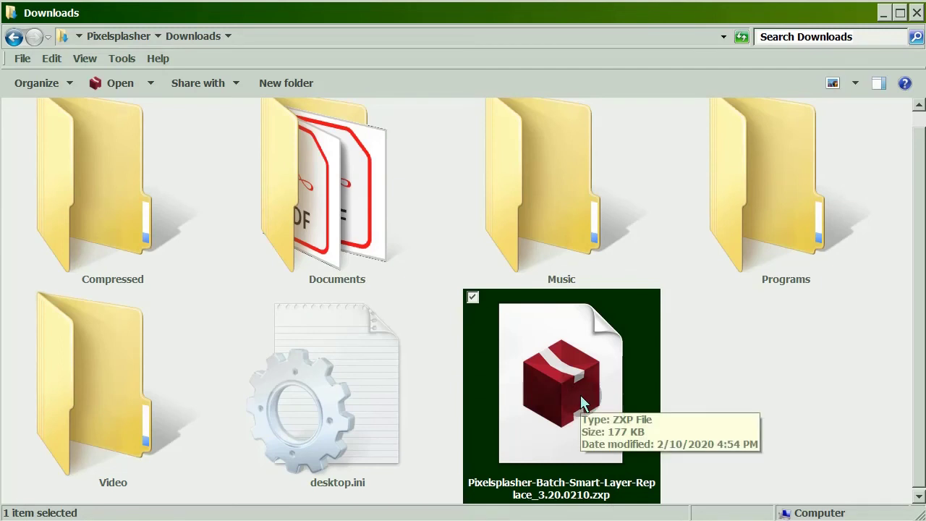
left_click(134, 94)
left_click_drag(569, 460, 577, 355)
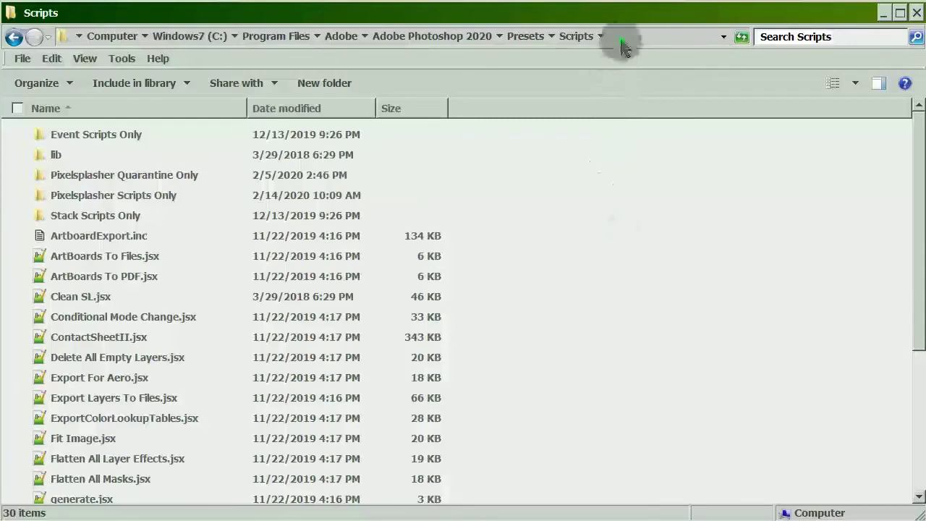
Show the Scripts folder path and select Pixelsplasher Scripts Only plus Replace Smart Content.jsx
left_click(621, 41)
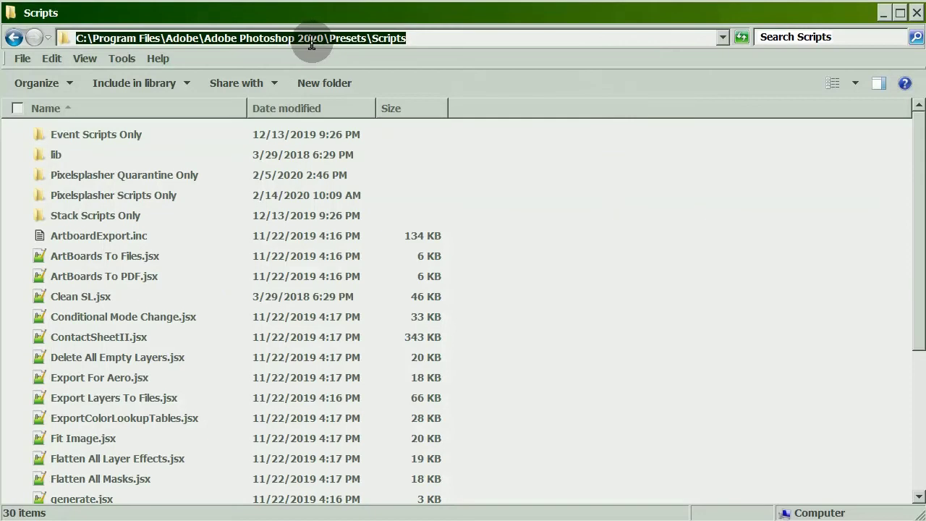
left_click(126, 199)
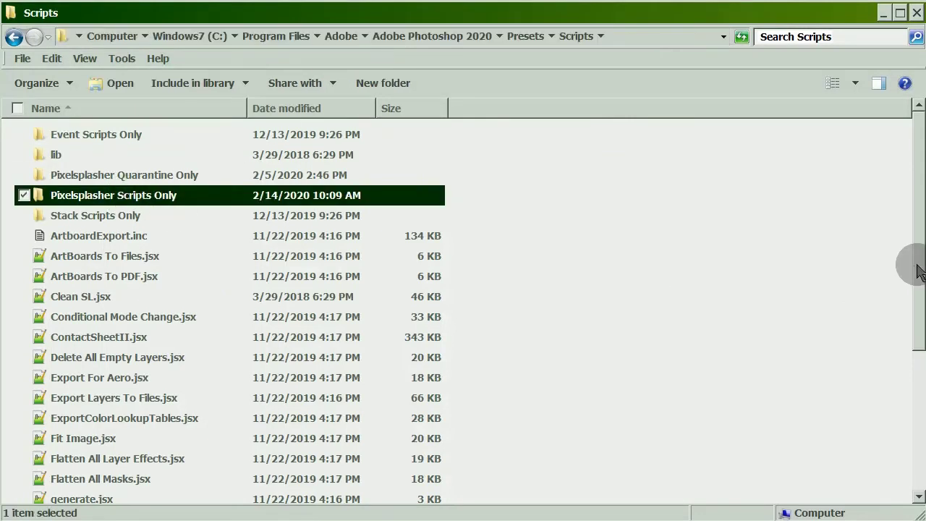
left_click_drag(918, 268, 918, 411)
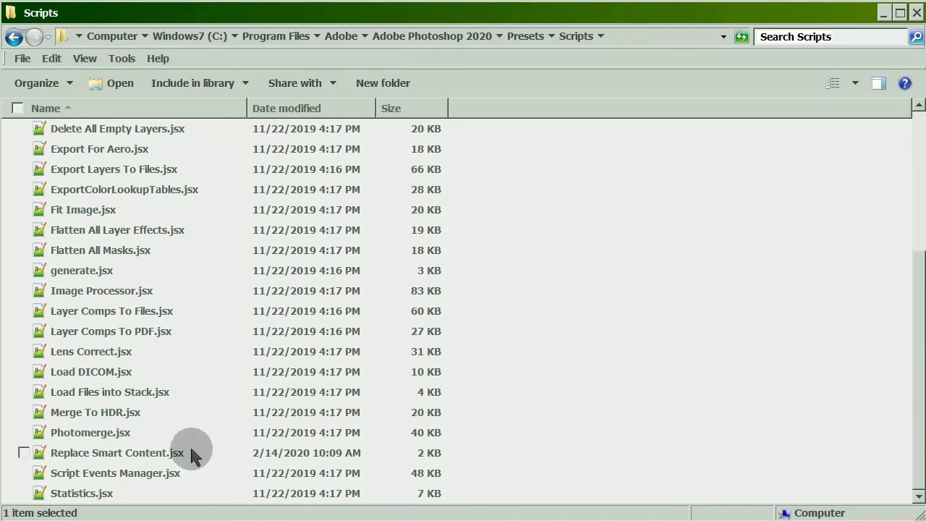
left_click(23, 454)
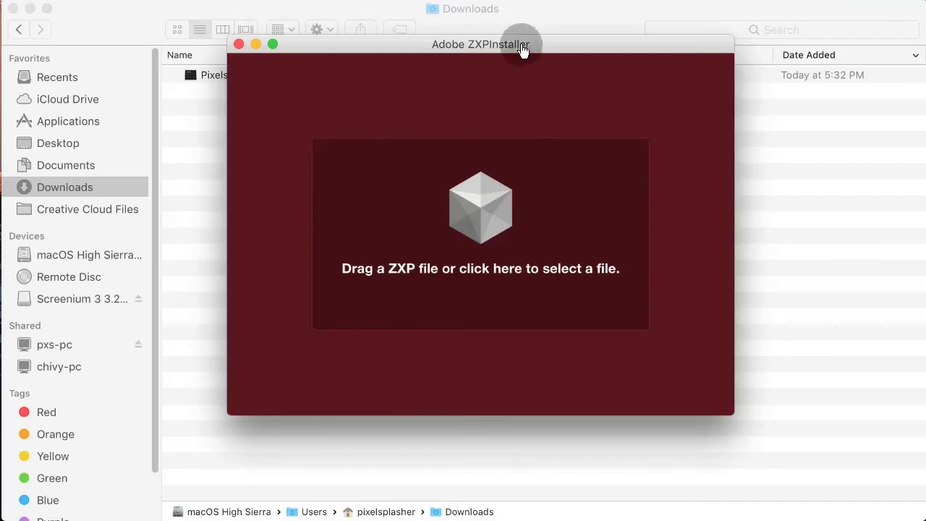
Rearrange the windows and drag the Pixelsplasher .zxp from Downloads onto ZXPInstaller's drop zone
left_click_drag(522, 48, 541, 107)
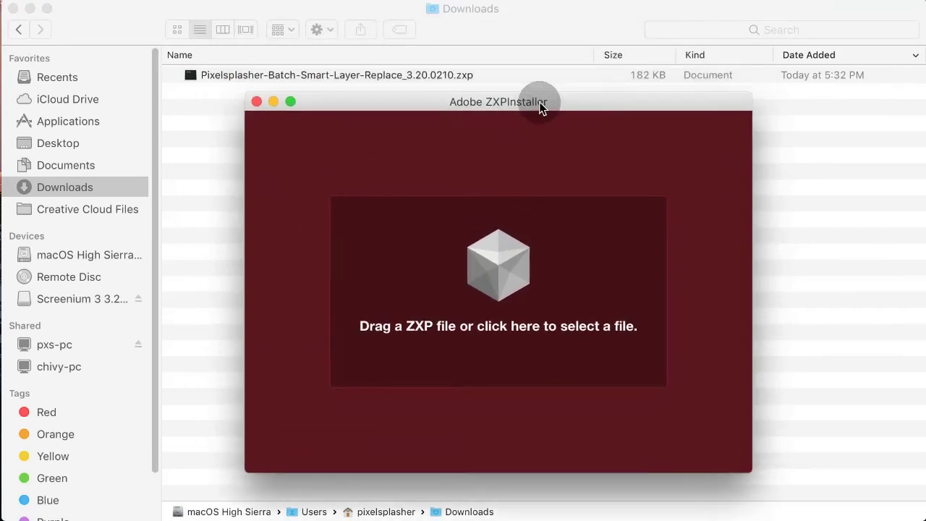
key("super+q")
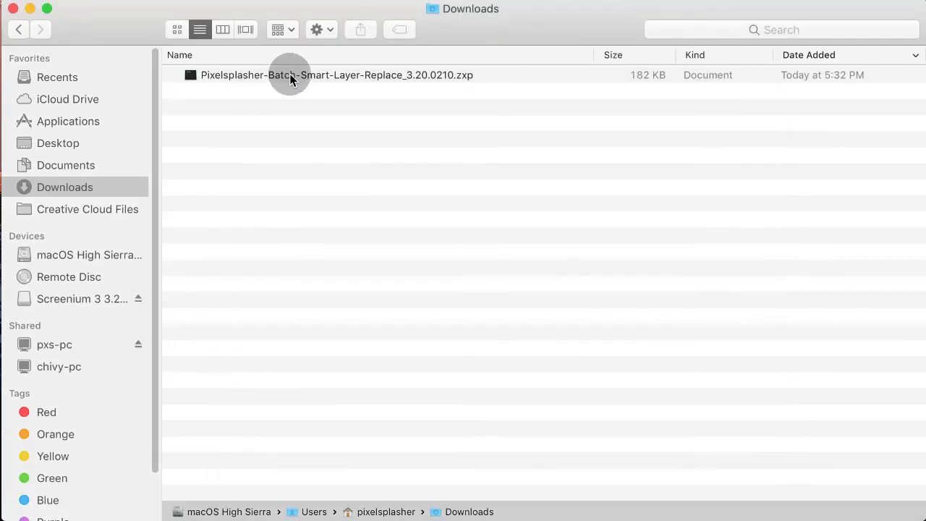
left_click(292, 75)
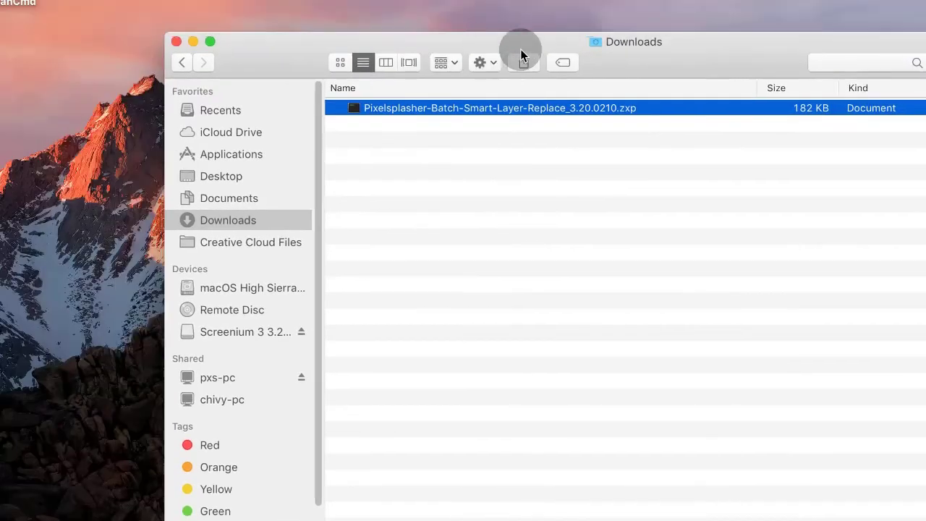
mouse_move(239, 18)
left_mouse_down()
mouse_move(620, 39)
mouse_move(635, 24)
left_mouse_up()
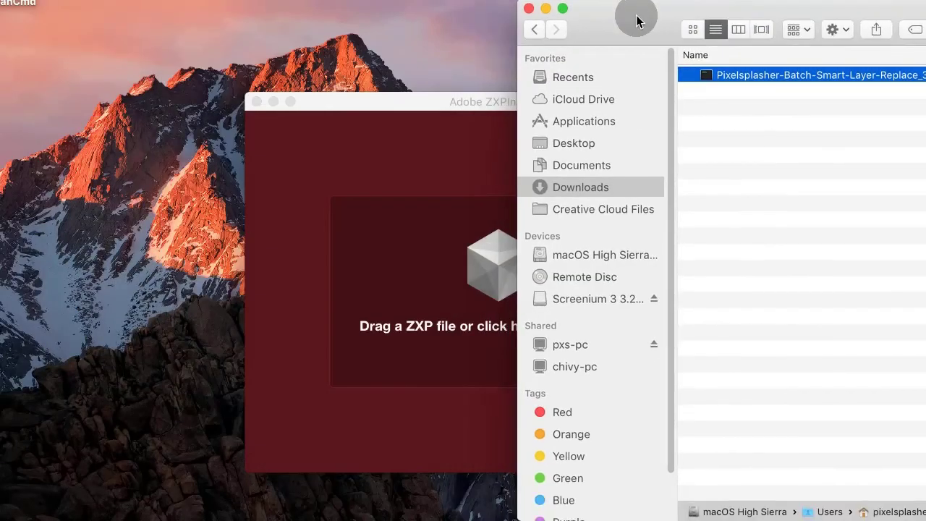
left_click(706, 85)
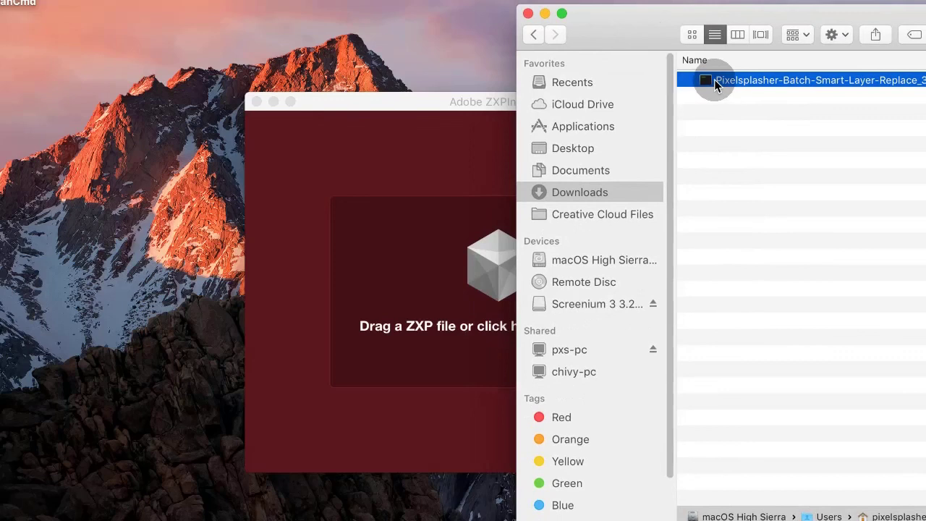
left_click_drag(711, 84, 429, 281)
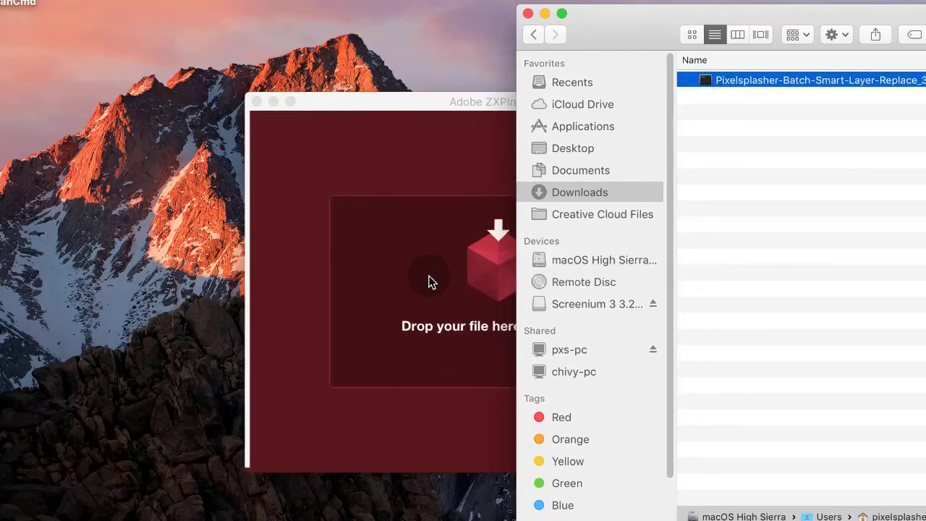
left_click(435, 105)
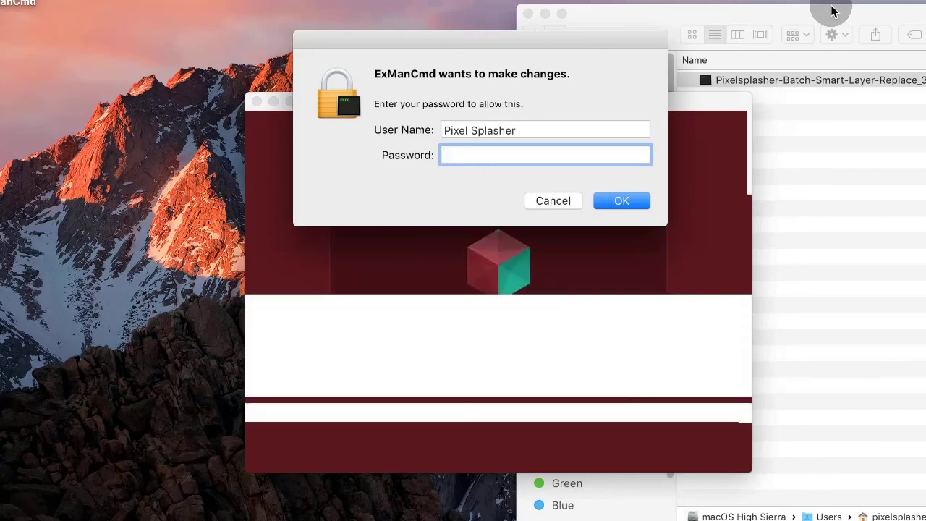
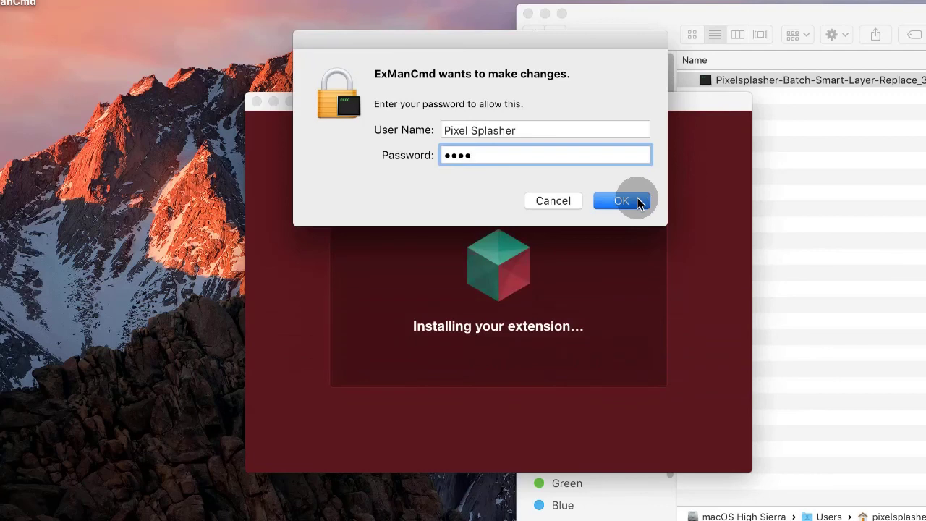
Enter the admin password in the ExManCmd prompt and approve it to finish installing
left_click(638, 202)
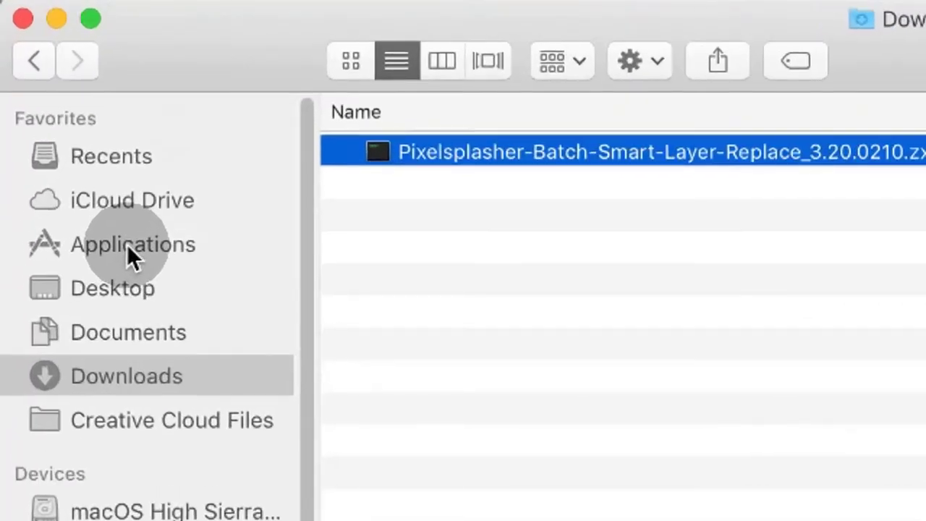
Browse to Applications > Adobe Photoshop 2020 > Presets > Scripts and select Pixelsplasher Scripts Only and Replace Smart Content.jsx
left_click(63, 121)
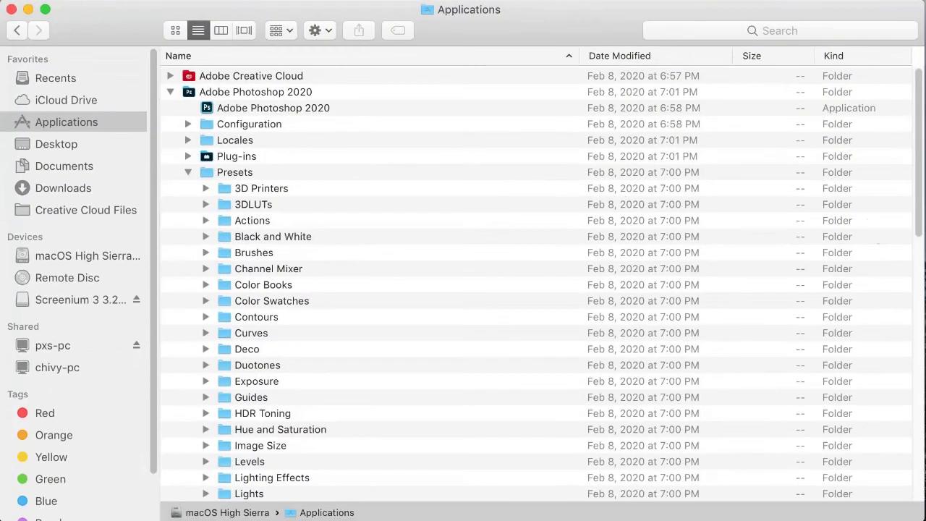
left_click(919, 219)
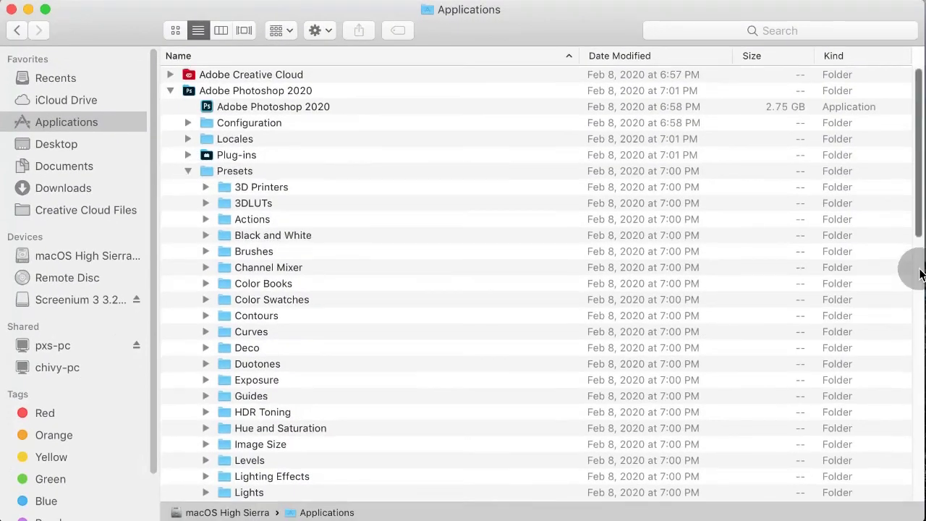
left_click_drag(918, 219, 916, 350)
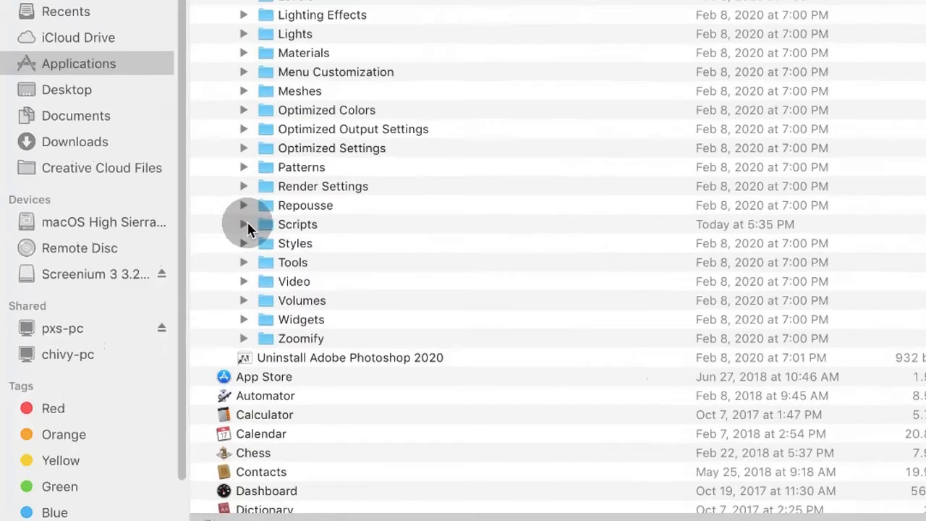
left_click(206, 258)
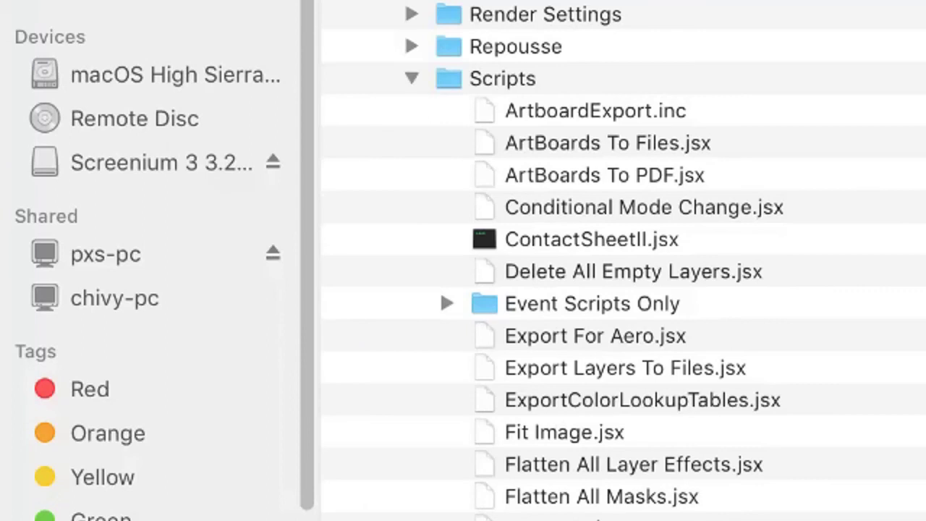
scroll(622, 261, "down", 5)
scroll(622, 260, "down", 3)
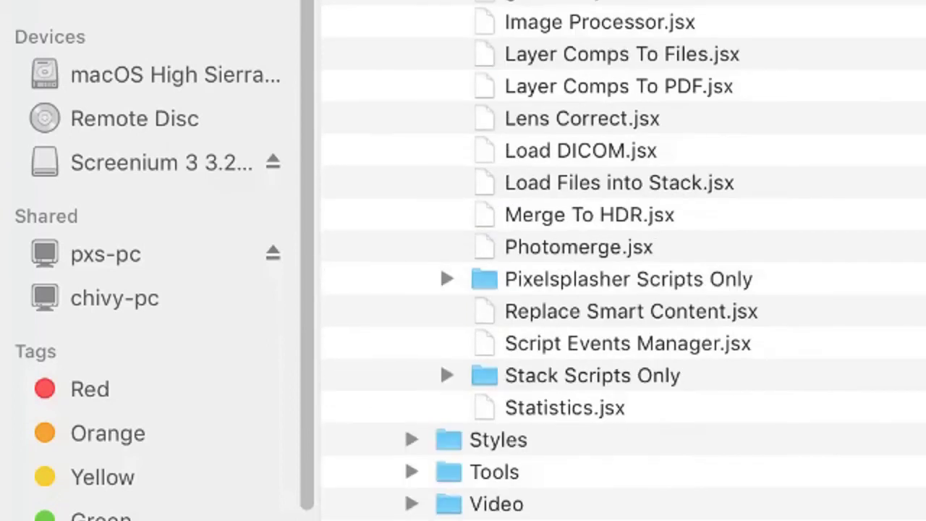
scroll(622, 260, "up", 2)
scroll(622, 261, "up", 2)
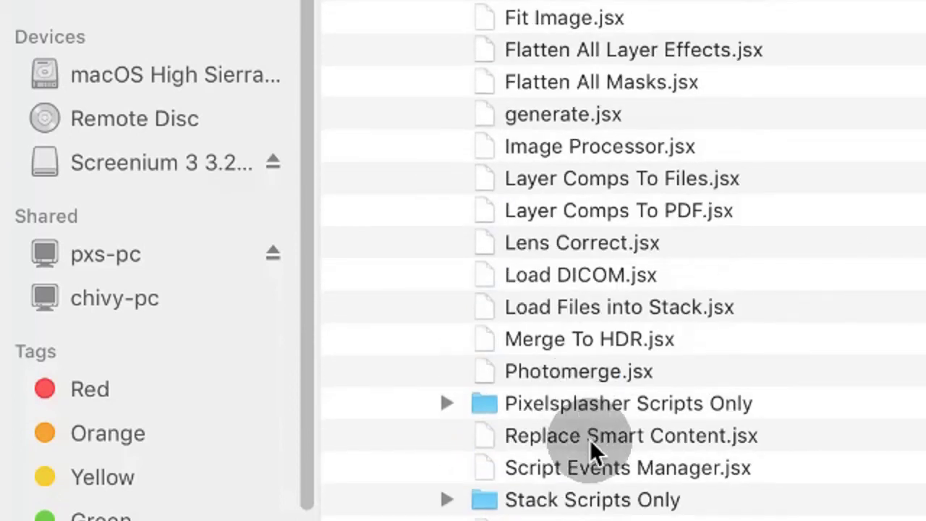
left_click(591, 407)
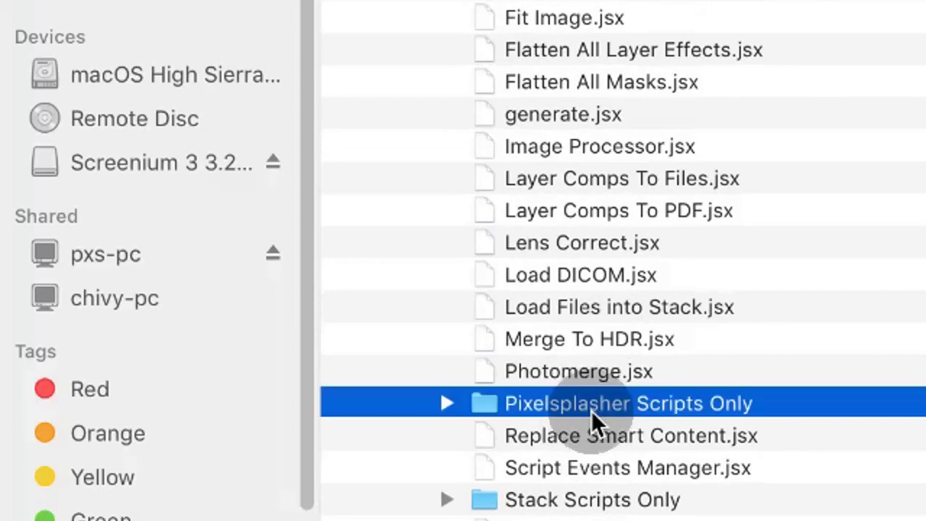
left_click(591, 438, "super")
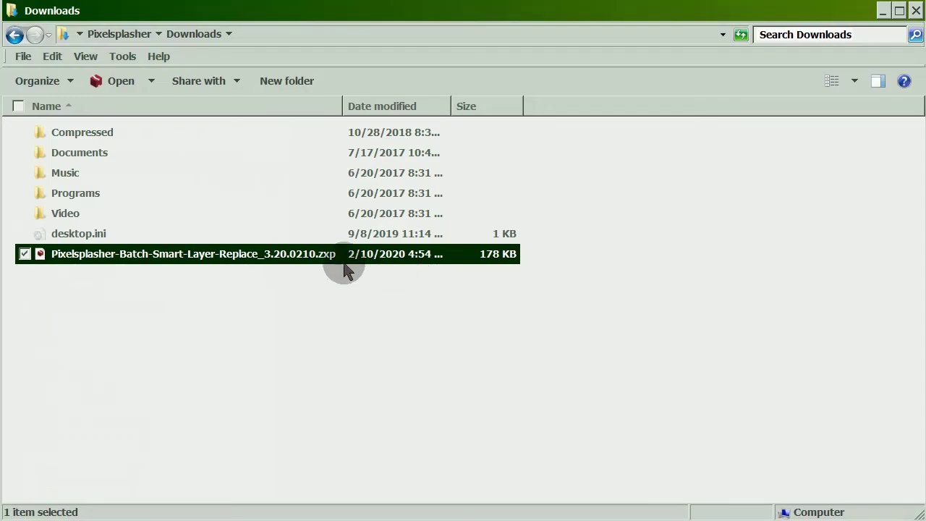
Inspect the Pixelsplasher .zxp in 7-Zip, then rename its extension to .zip and confirm
right_click(333, 259)
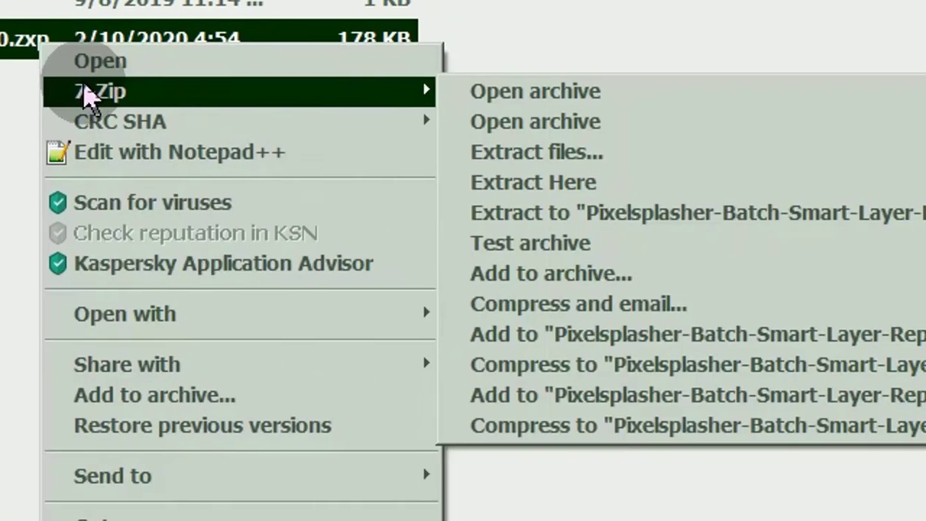
mouse_move(238, 92)
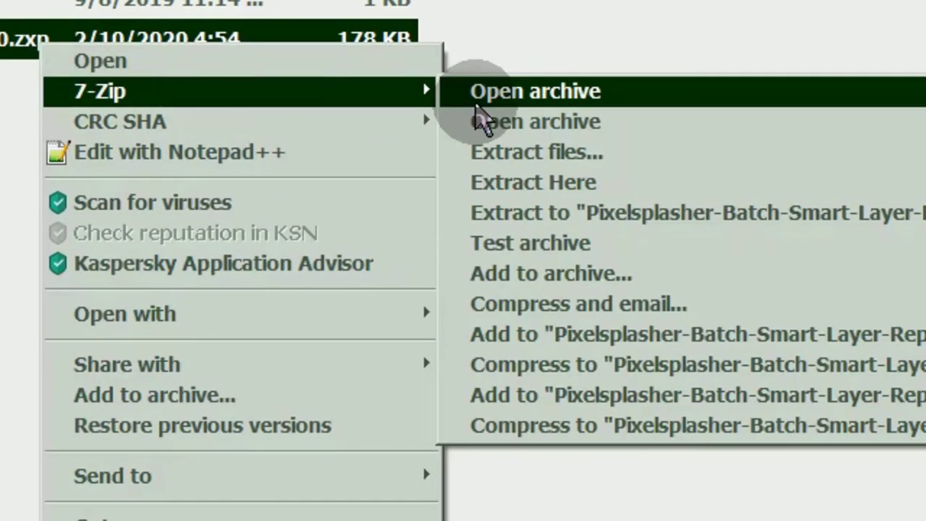
left_click(476, 106)
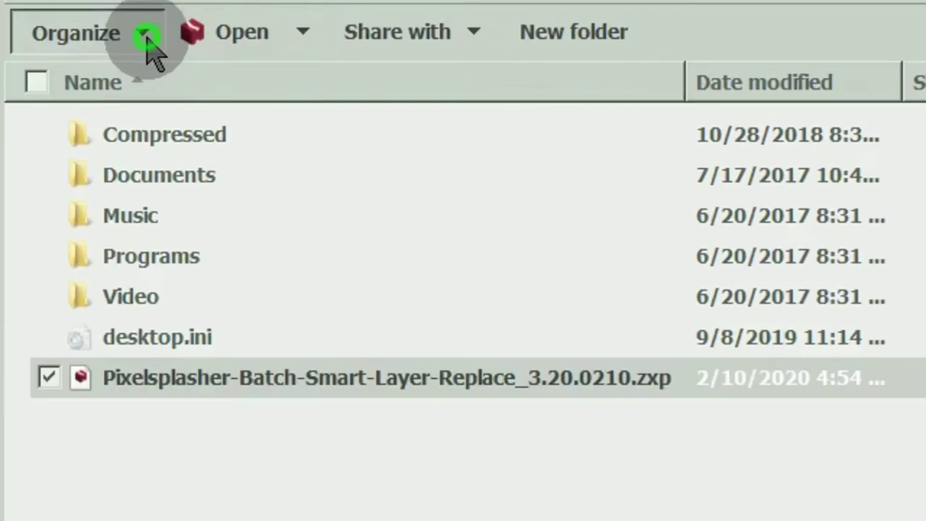
left_click(146, 37)
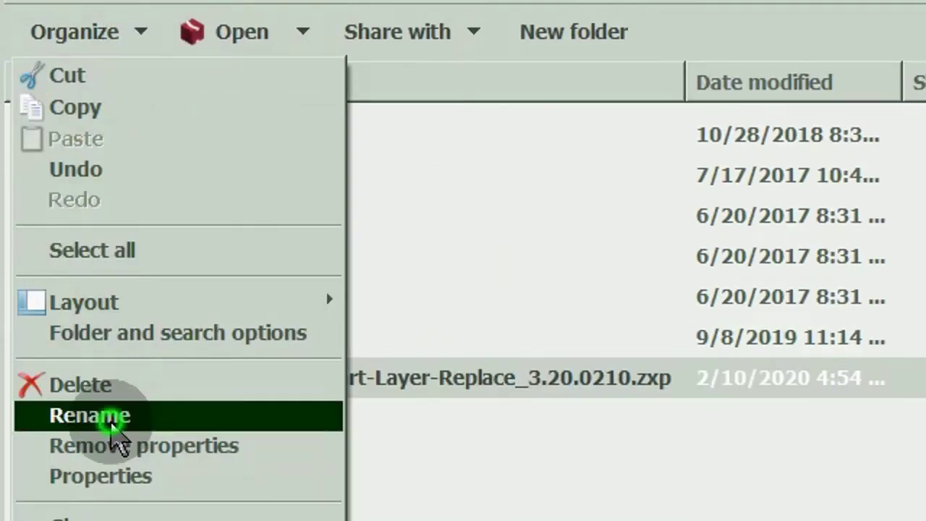
left_click(115, 416)
left_click(651, 384)
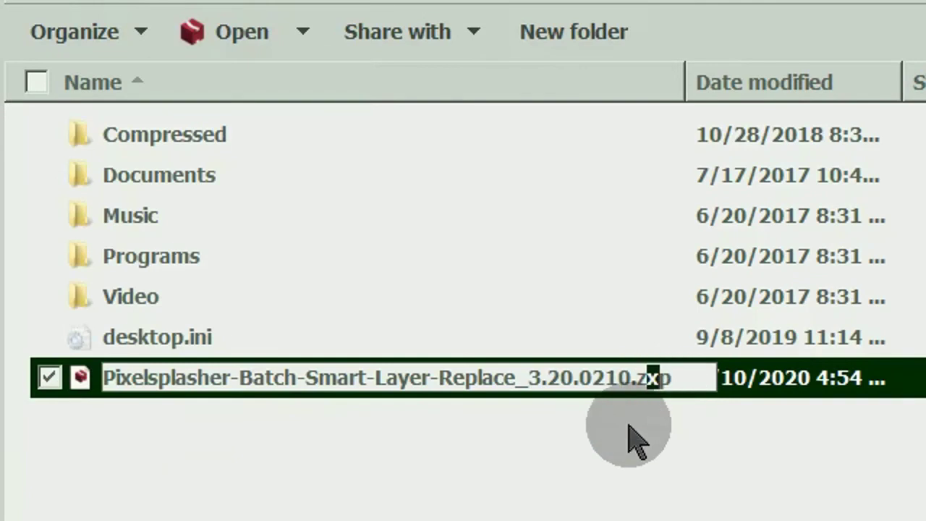
type("i")
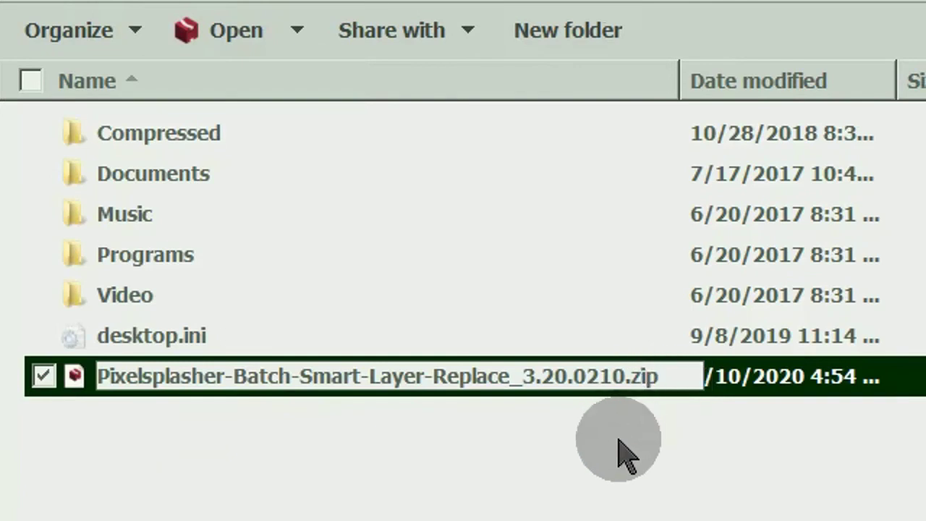
key("Return")
left_click(621, 377)
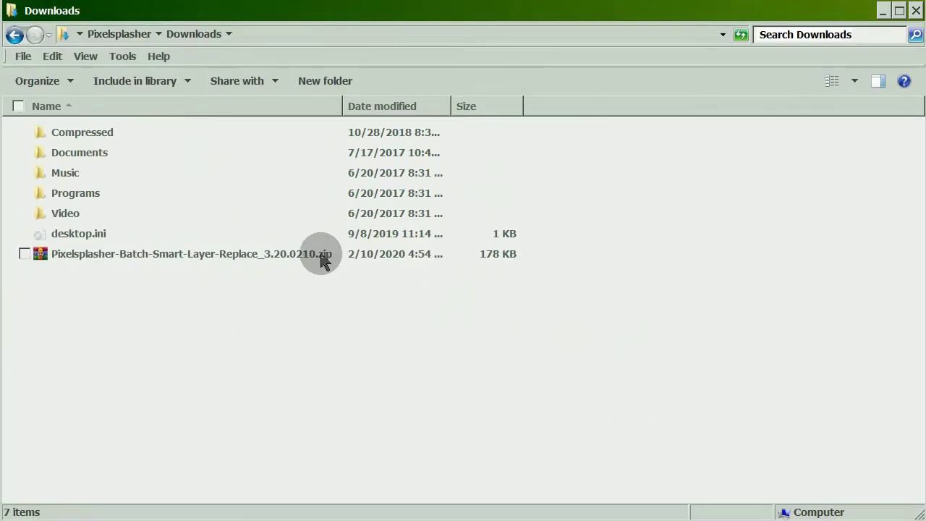
Open the zip in WinRAR with the archive folder tree shown, expanding 3.20.0210
left_click(322, 259)
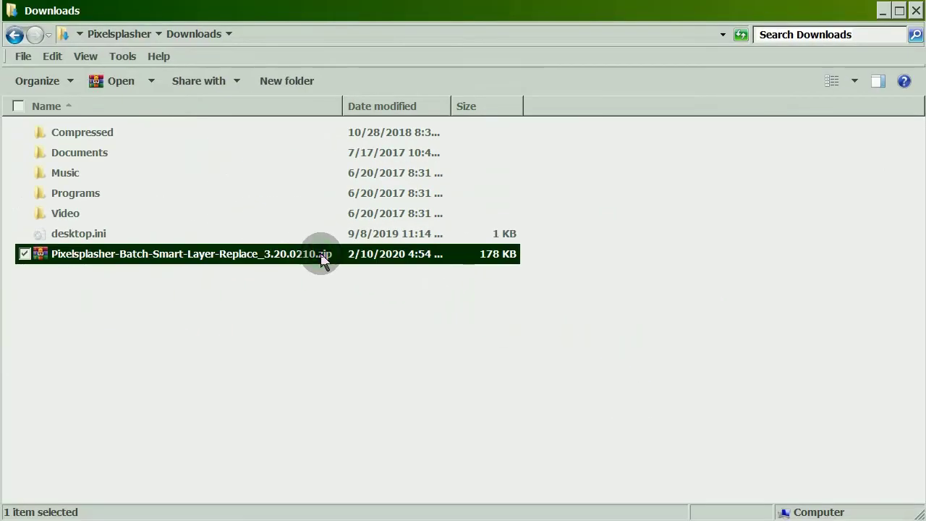
left_click(135, 88)
left_click(241, 41)
mouse_move(243, 108)
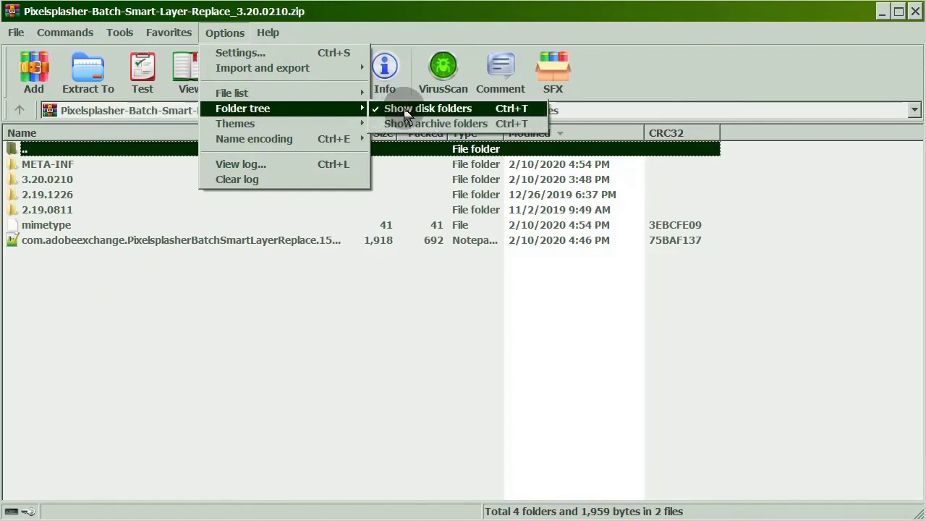
left_click(407, 128)
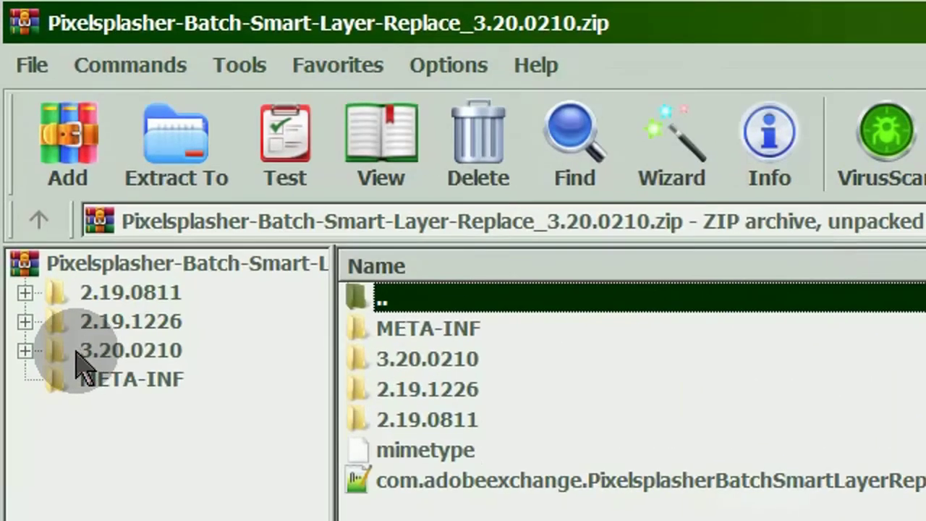
left_click(79, 352)
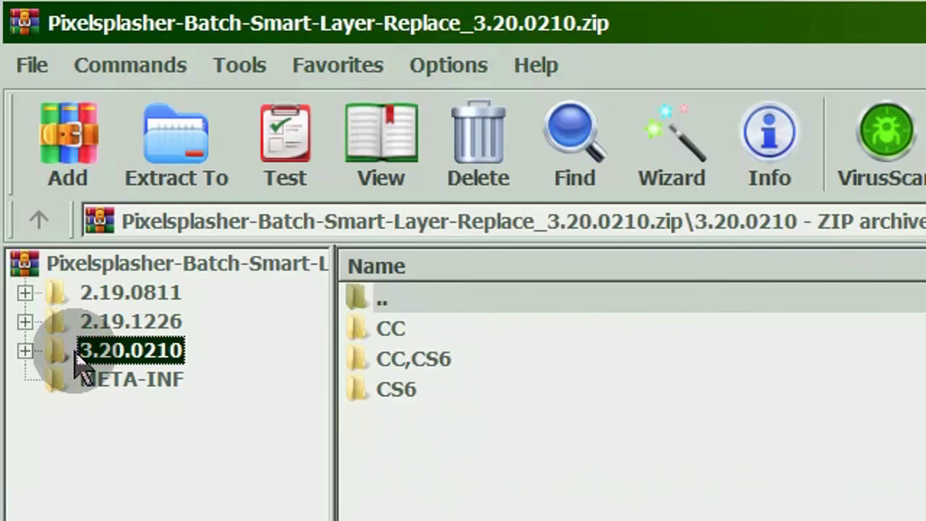
left_click(27, 350)
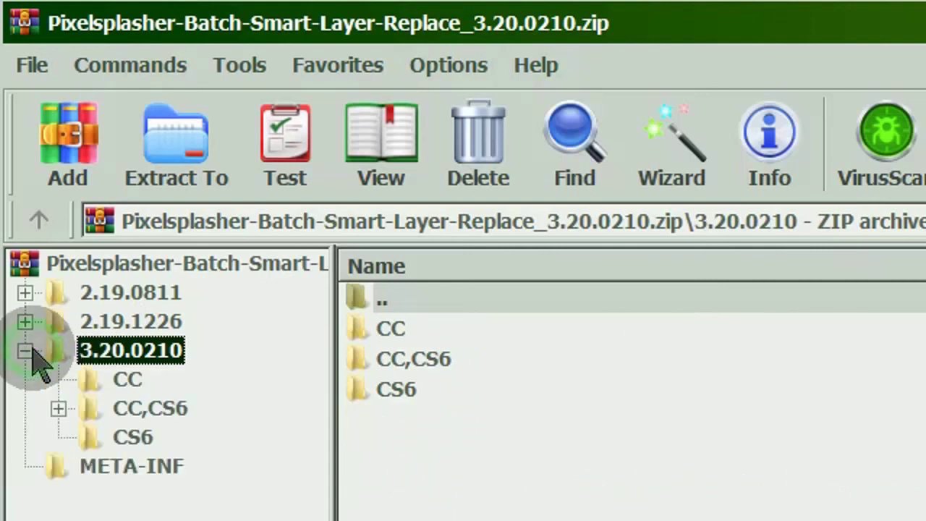
Copy Replace Smart Content.jsx from the CC folder into Photoshop 2020's Scripts folder
left_click(128, 381)
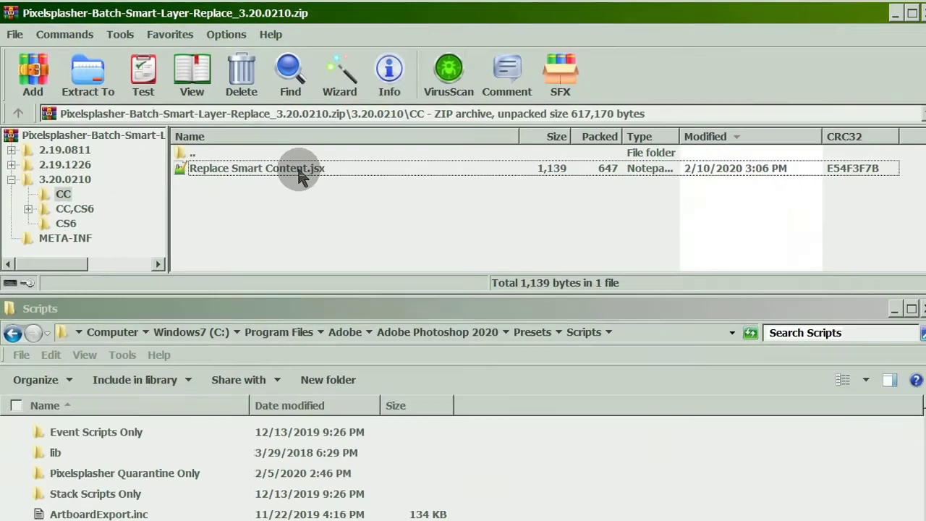
left_click_drag(296, 170, 285, 327)
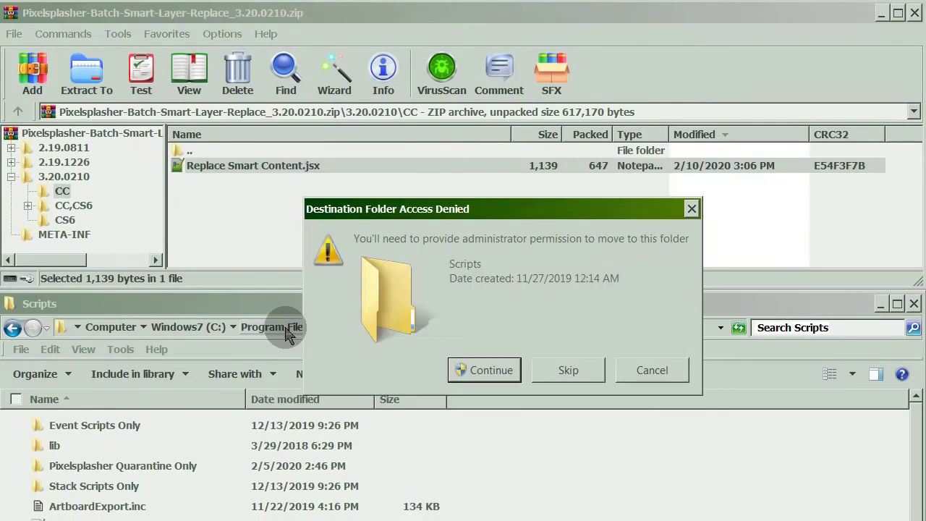
left_click(498, 377)
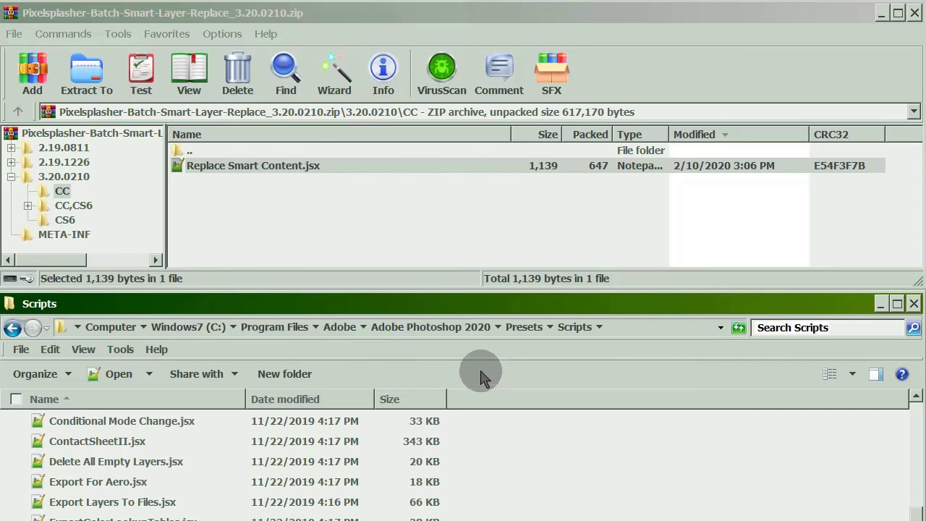
Copy the Pixelsplasher Scripts Only folder from CC,CS6 into Photoshop 2020's Scripts folder
left_click(83, 207)
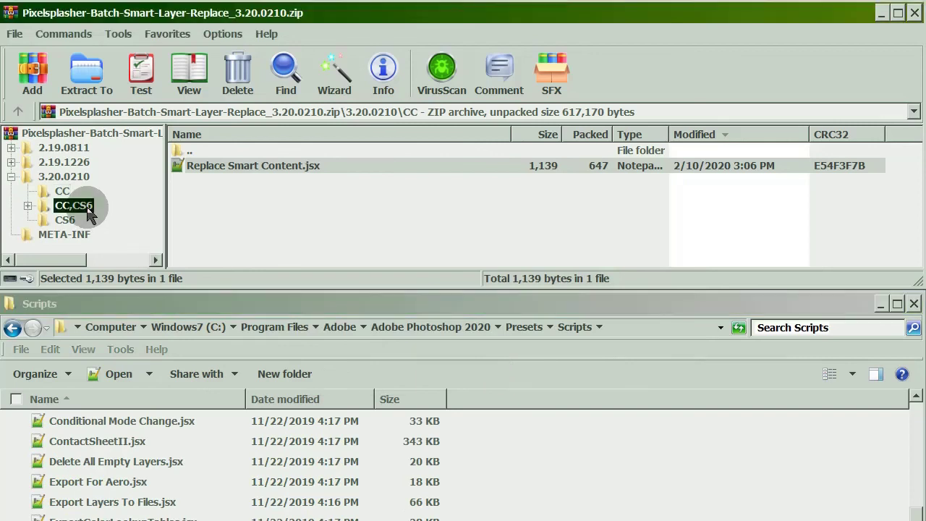
left_click_drag(248, 172, 290, 325)
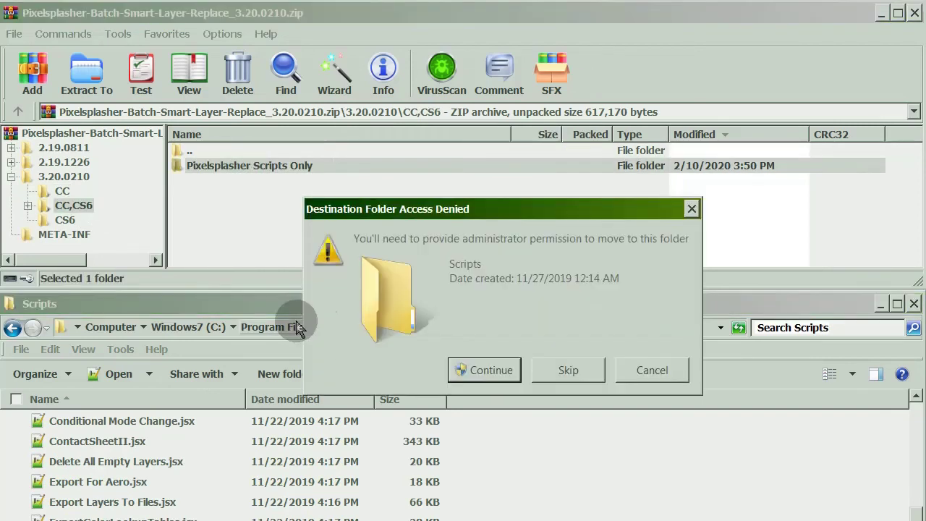
left_click(470, 374)
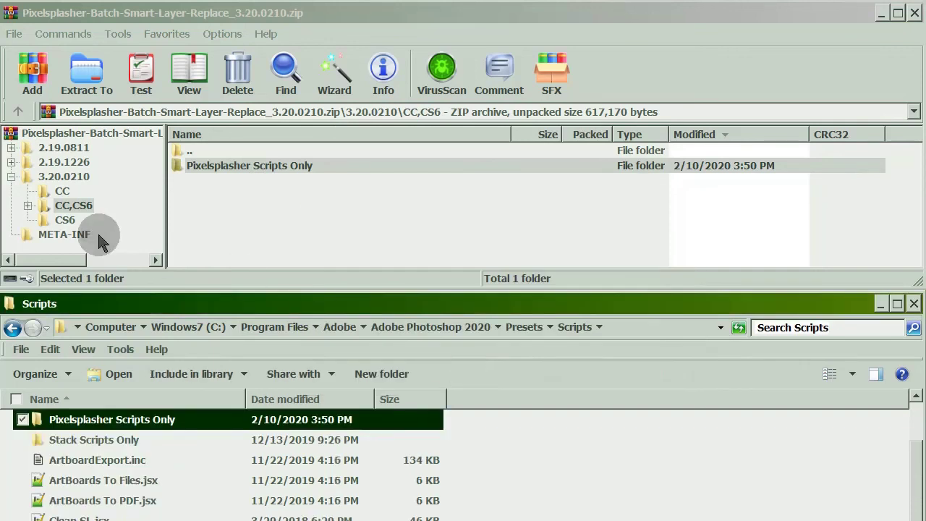
left_click(65, 221)
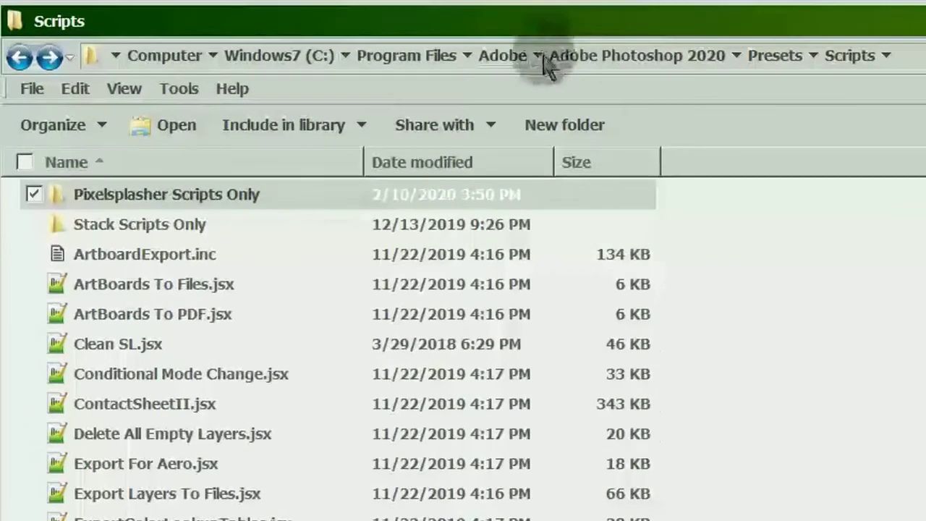
Navigate Explorer to Adobe > Adobe Photoshop CS6 (64 Bit) > Presets > Scripts
left_click(363, 327)
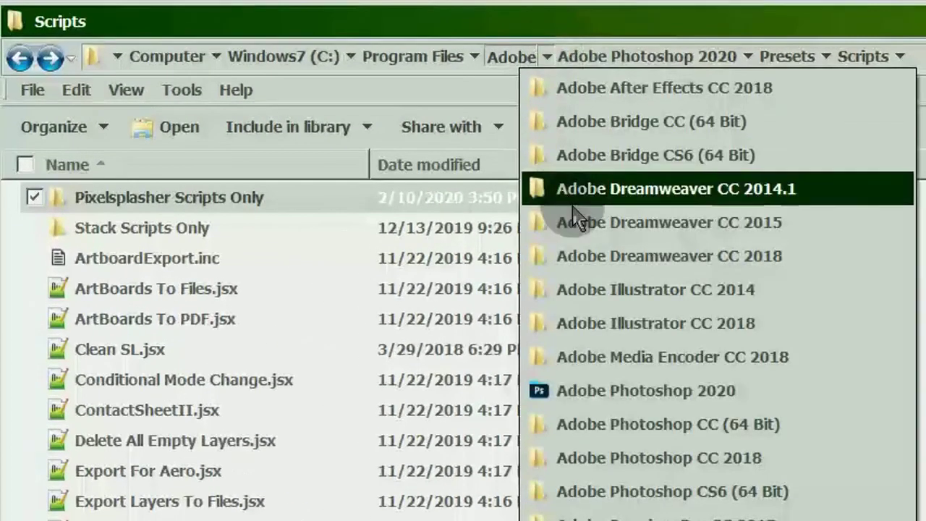
left_click(628, 492)
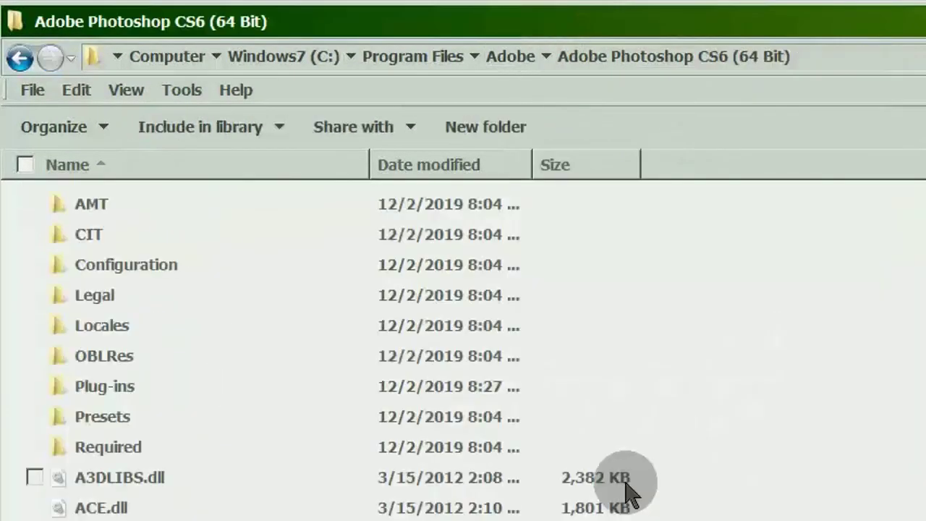
left_click(801, 57)
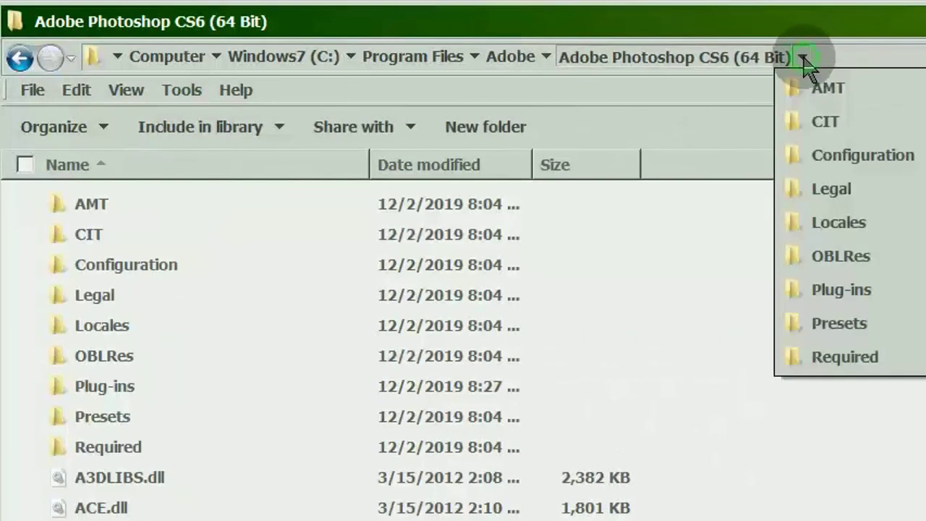
left_click(859, 325)
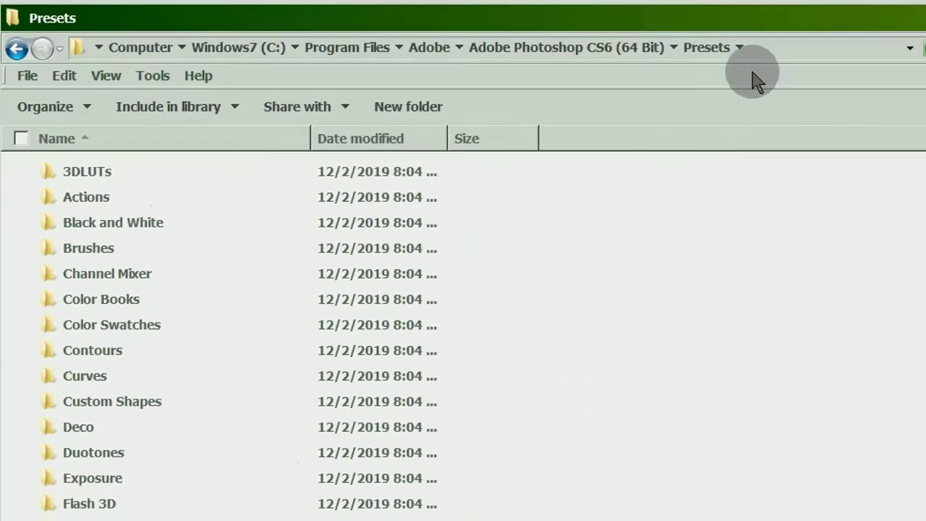
left_click(588, 40)
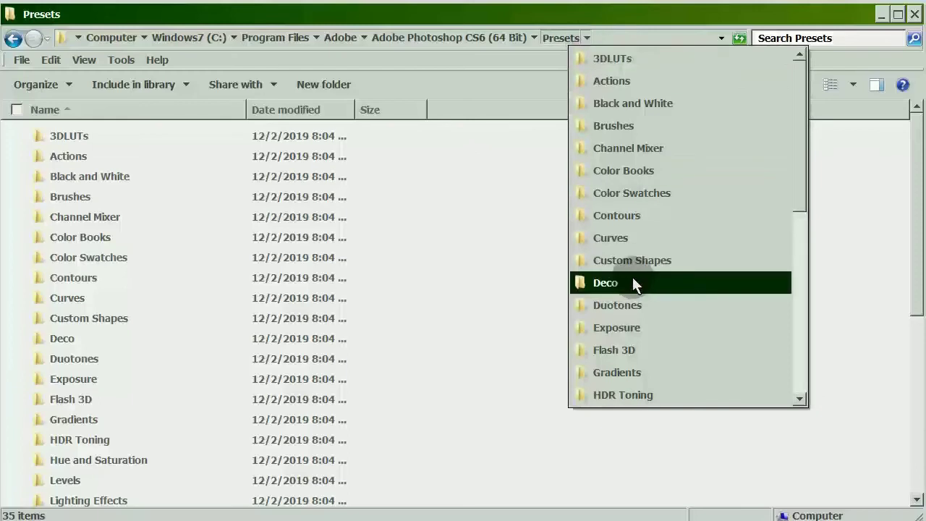
scroll(640, 309, "down", 3)
scroll(640, 310, "down", 2)
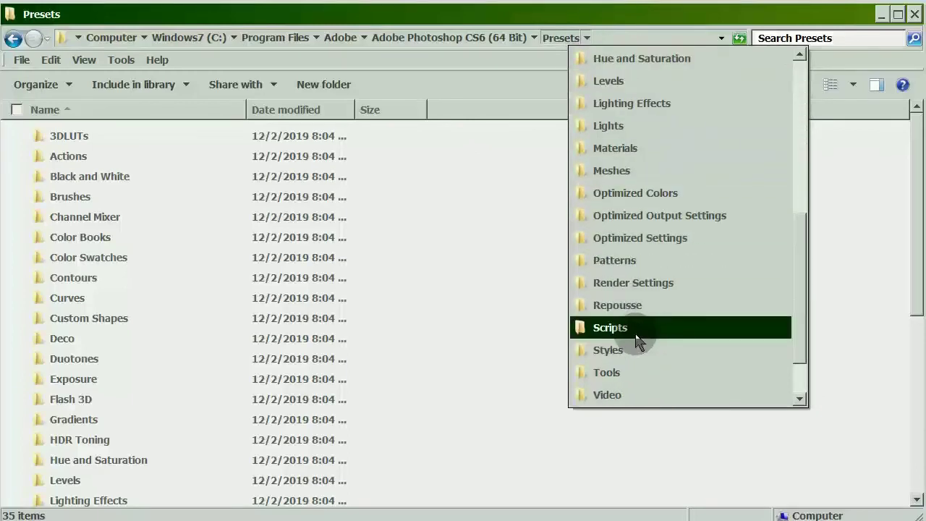
left_click(636, 331)
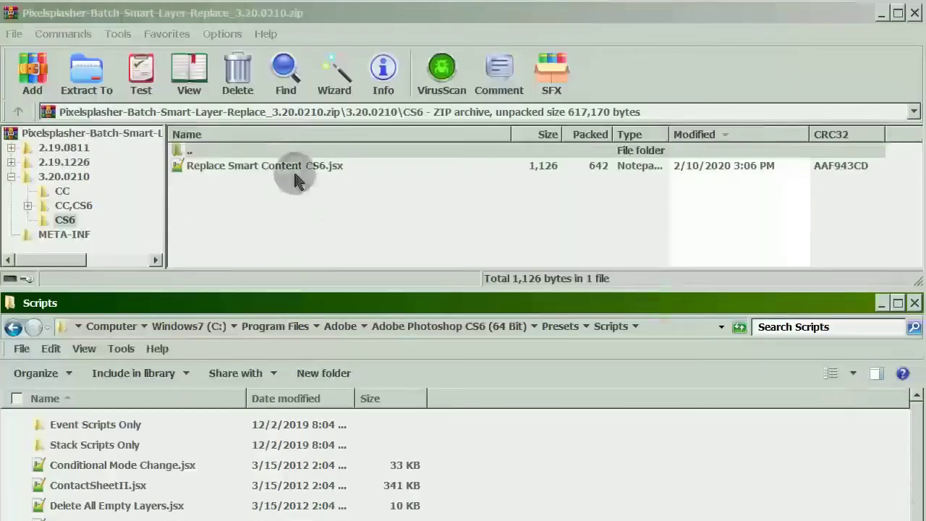
Copy Replace Smart Content CS6.jsx and the CC,CS6 Pixelsplasher Scripts Only folder into CS6's Scripts folder
left_click_drag(300, 165, 409, 330)
left_click(485, 370)
left_click(73, 206)
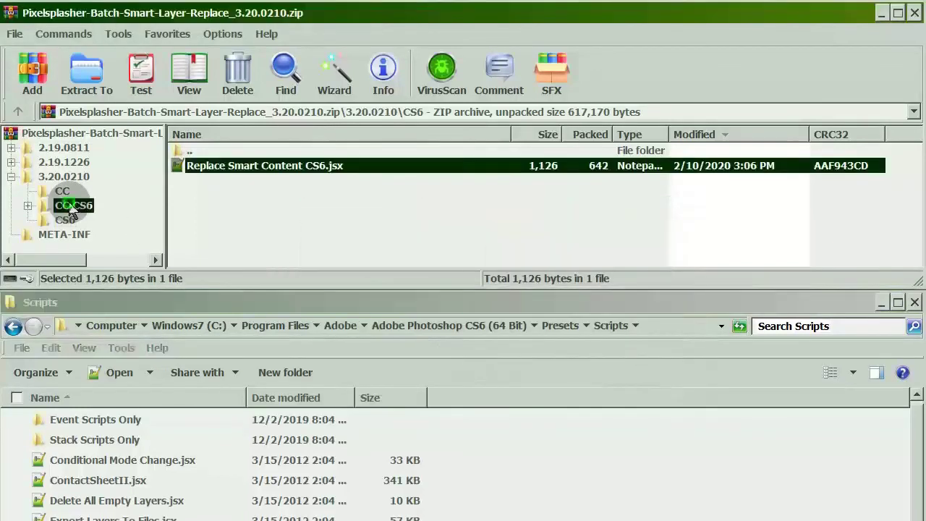
left_click_drag(230, 172, 354, 326)
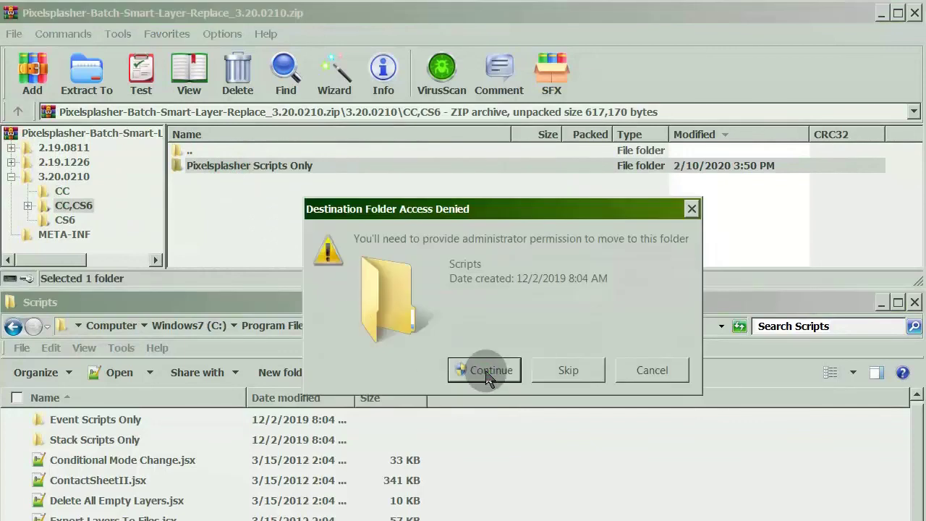
left_click(484, 370)
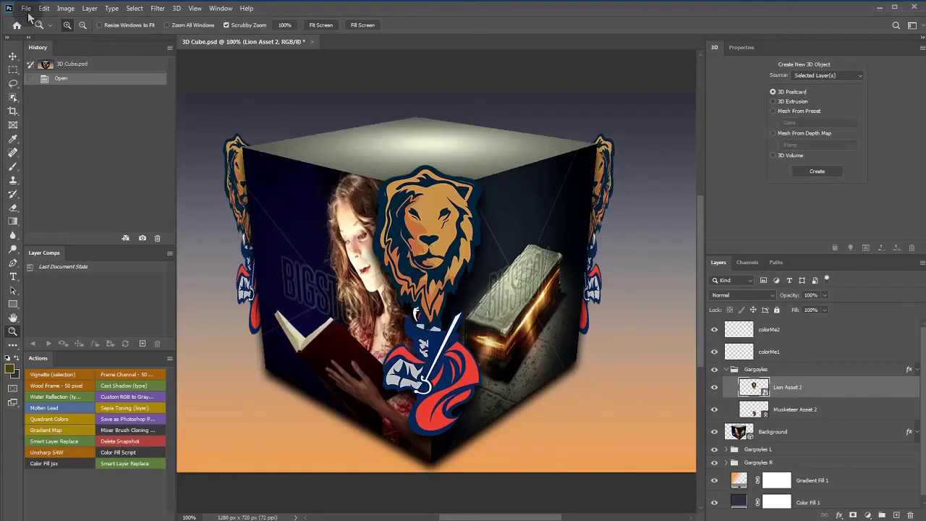
Launch Smart Layer Replace from Photoshop 2020's File > Export menu
left_click(26, 9)
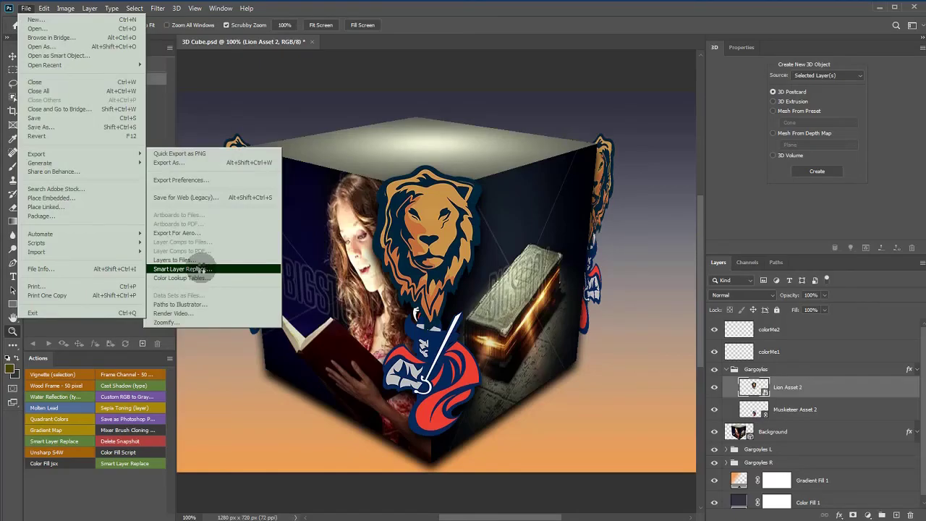
left_click(199, 269)
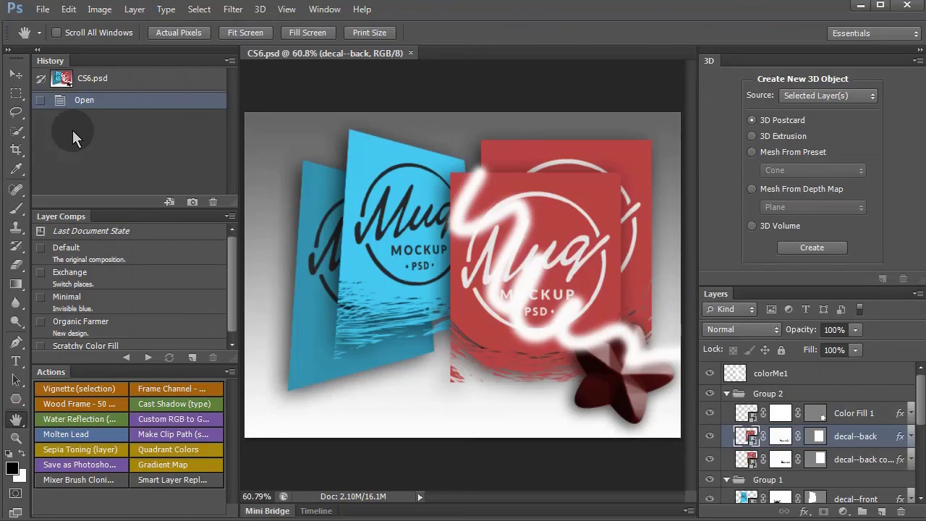
Launch Smart Layer Replace from Photoshop CS6's File > Automate menu
left_click(45, 11)
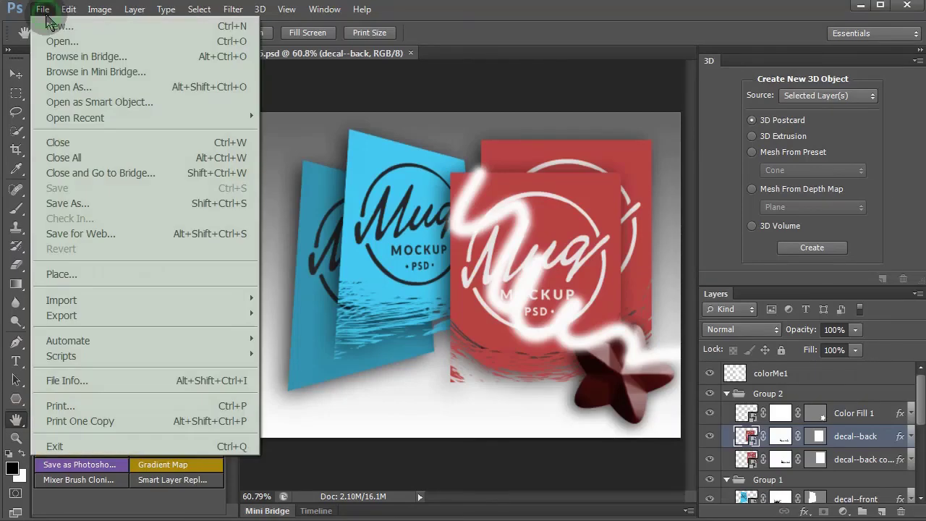
left_click(114, 337)
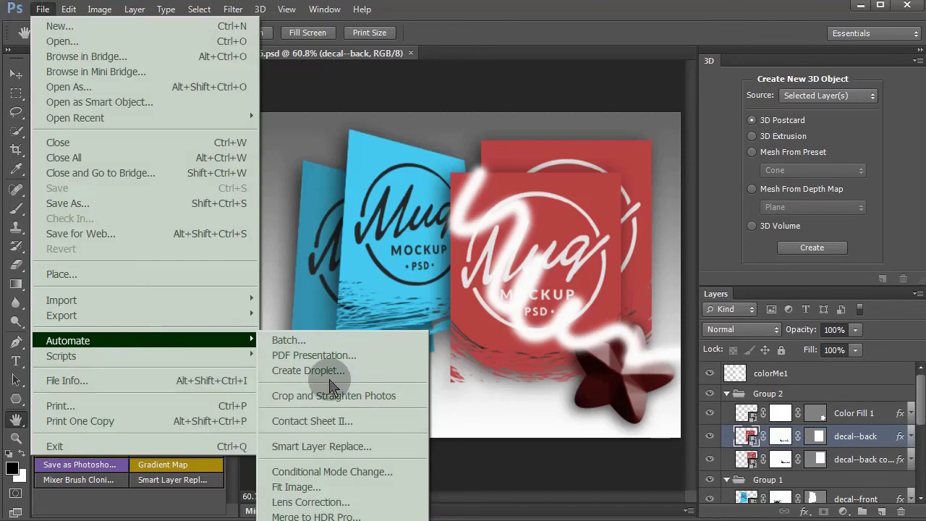
left_click(329, 446)
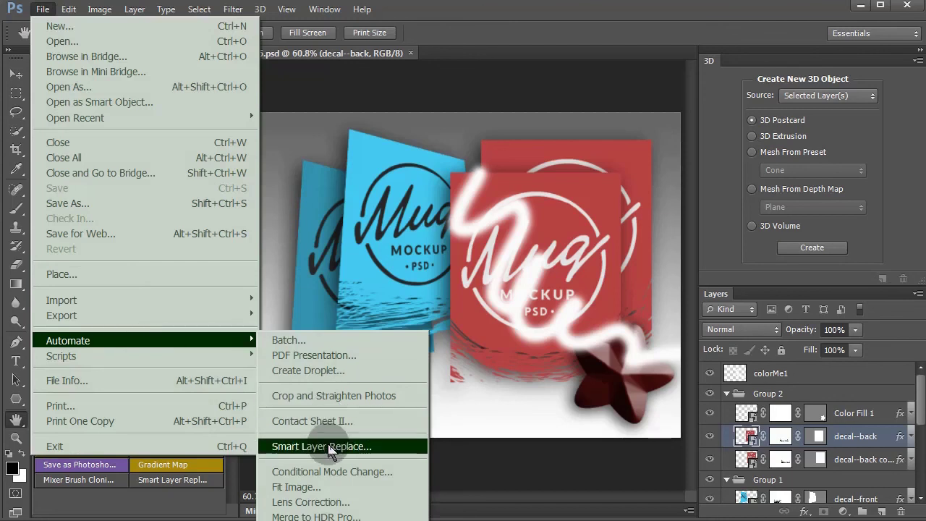